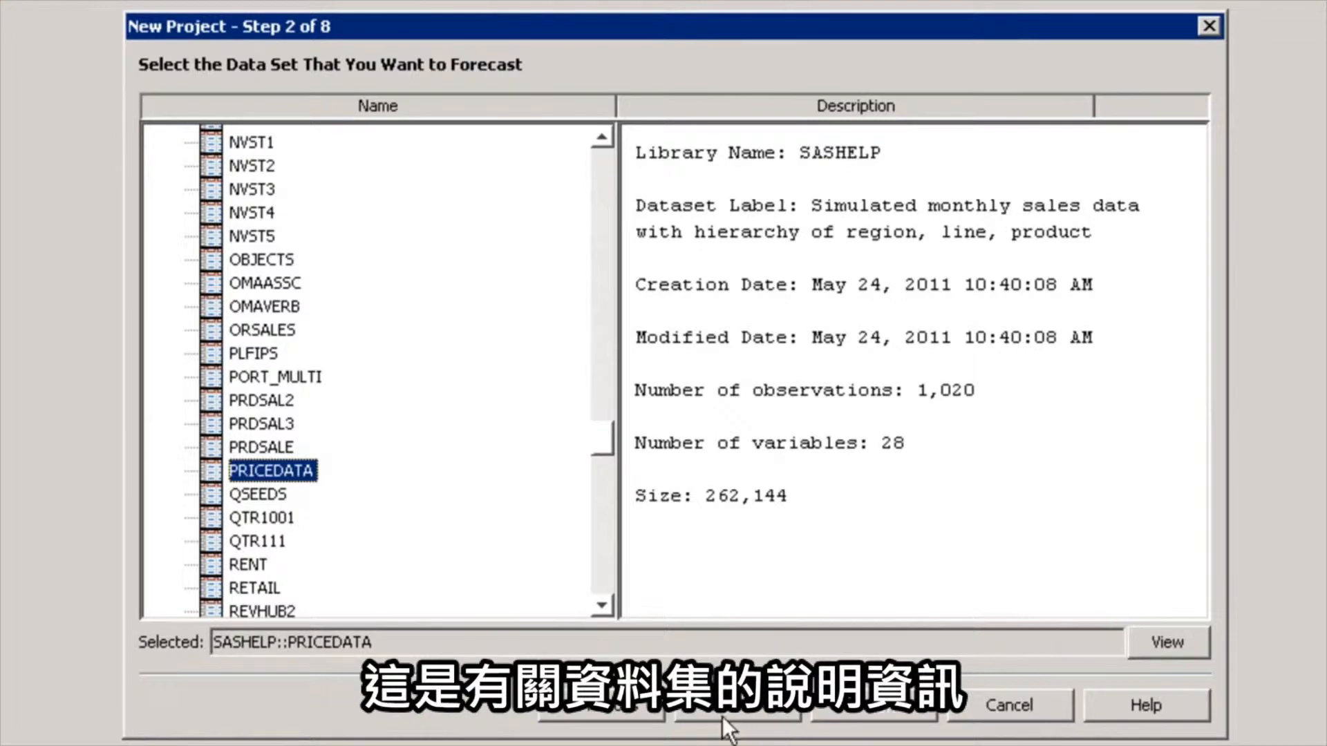
Continue with the PRICEDATA data set and assign regionName, productLine and productName as classification (BY) variables
{"action": "left_click", "coordinate": [725, 705]}
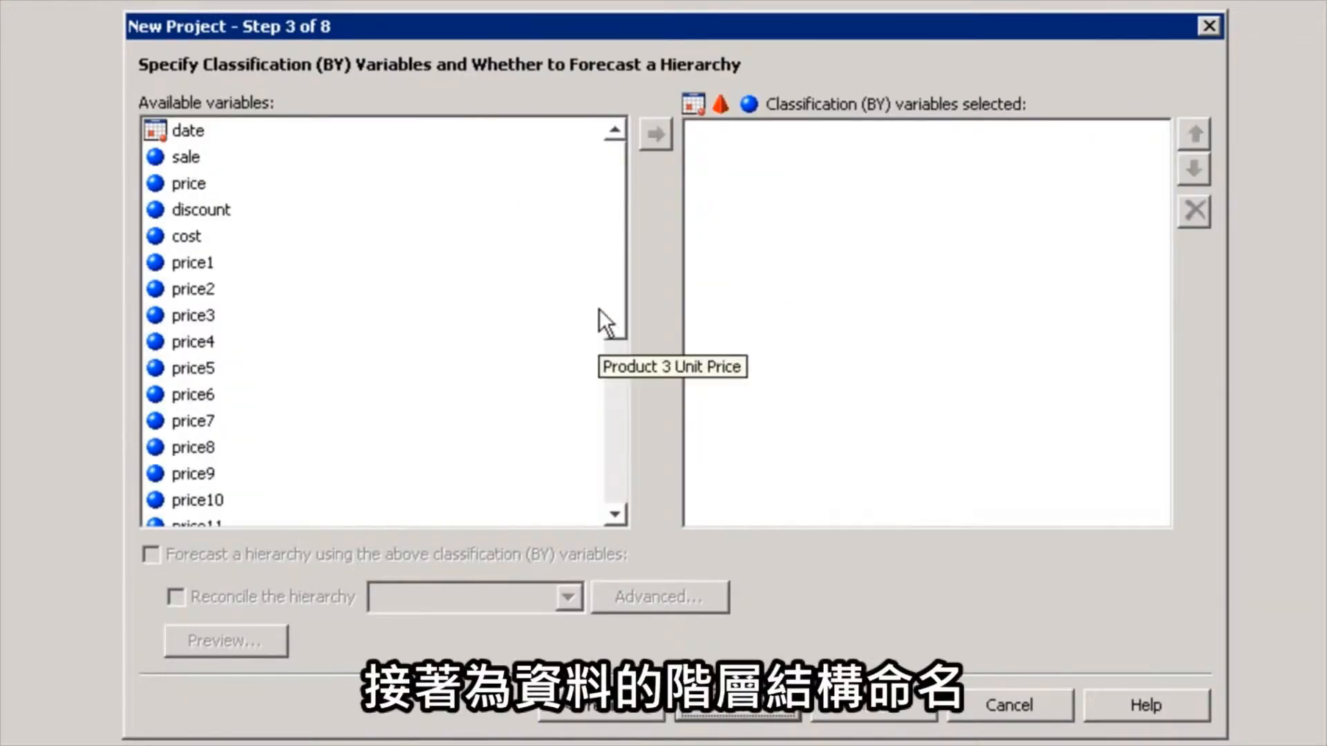
{"action": "left_click_drag", "start_coordinate": [613, 294], "coordinate": [618, 462]}
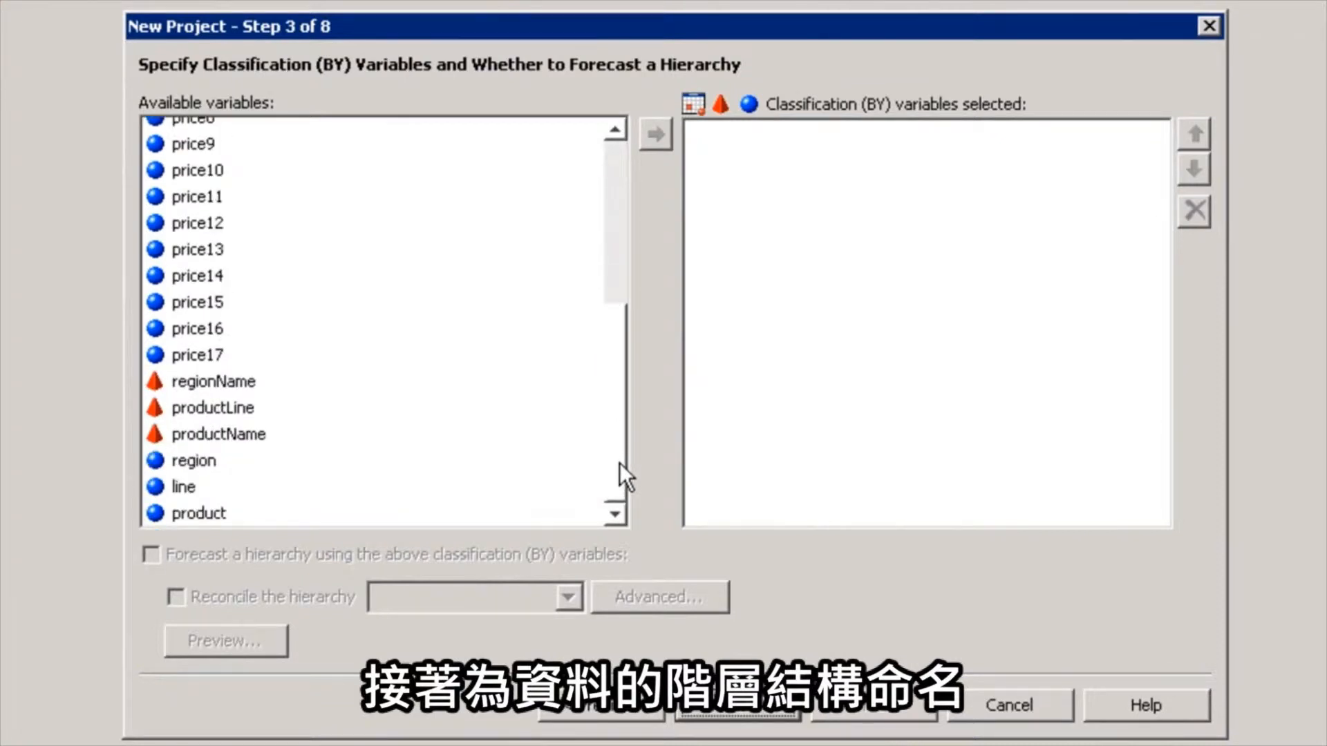
{"action": "left_click", "coordinate": [214, 383]}
{"action": "left_click", "coordinate": [208, 402], "text": "ctrl"}
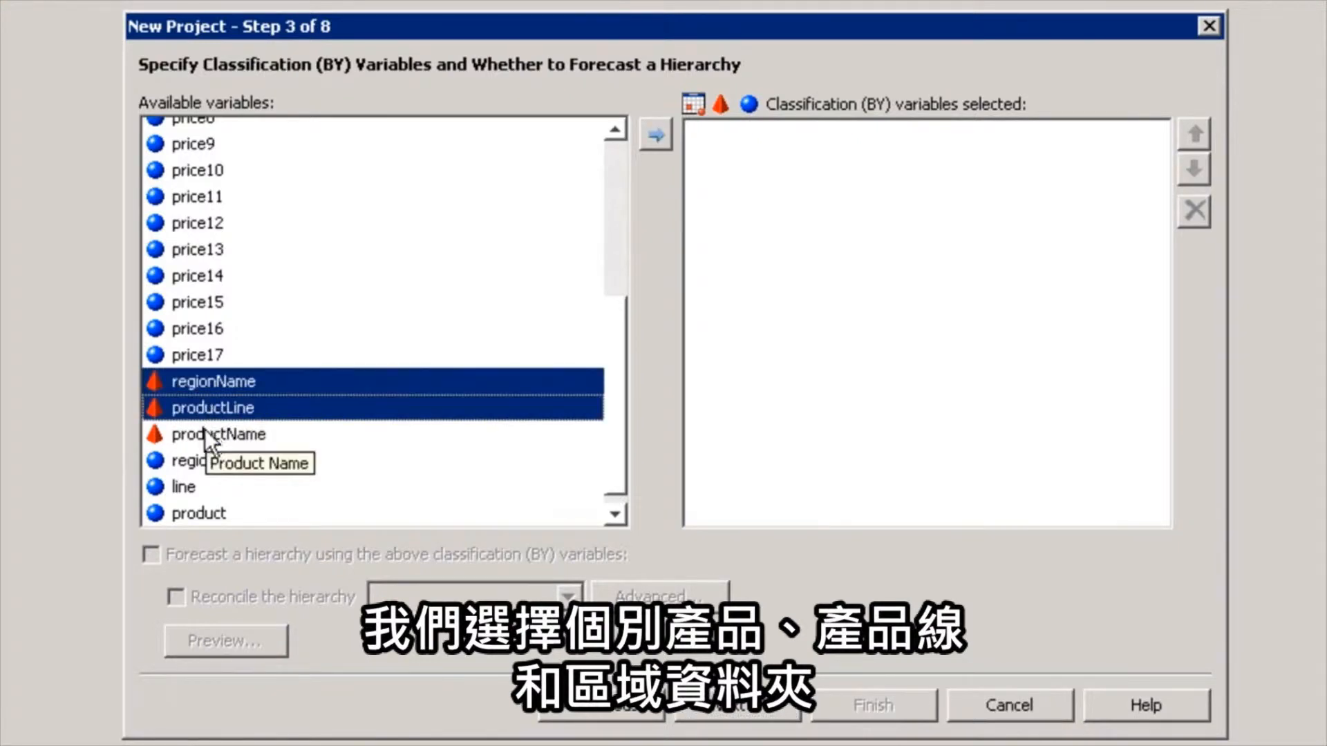
{"action": "left_click", "coordinate": [204, 430], "text": "ctrl"}
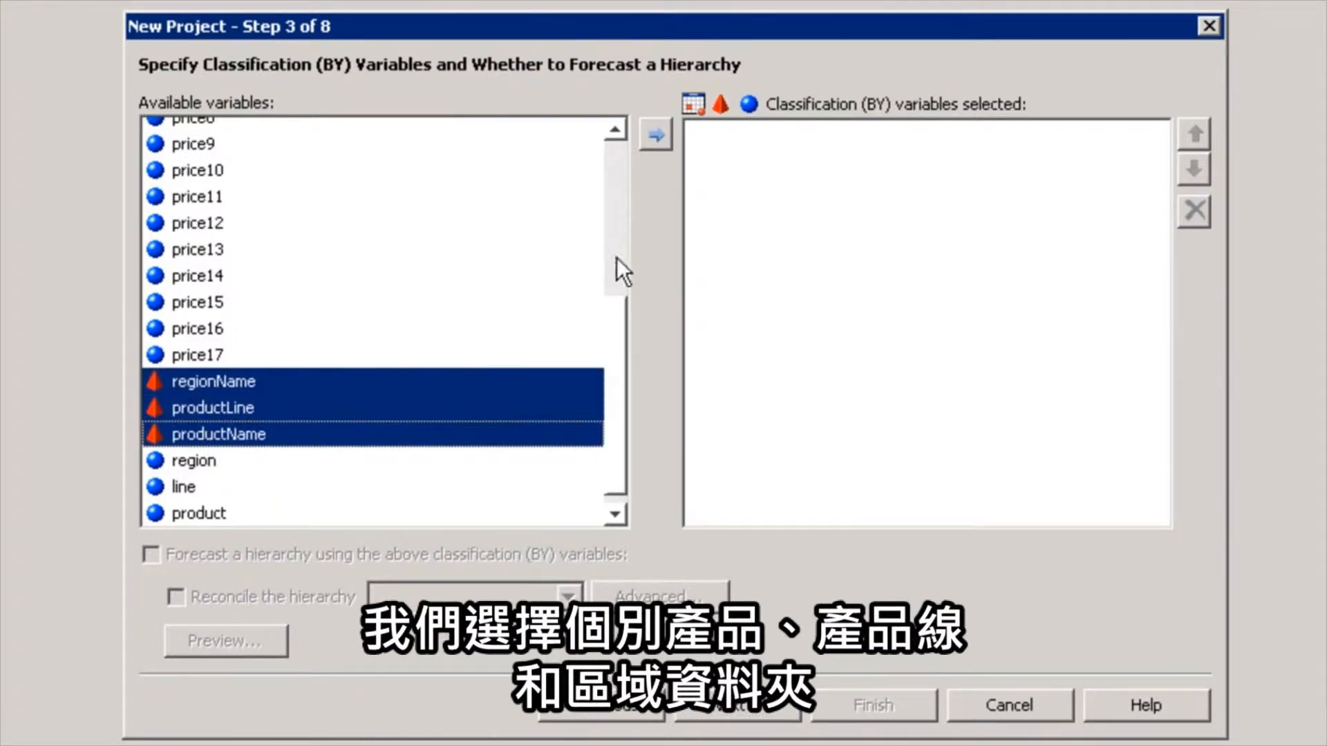
{"action": "left_click", "coordinate": [658, 137]}
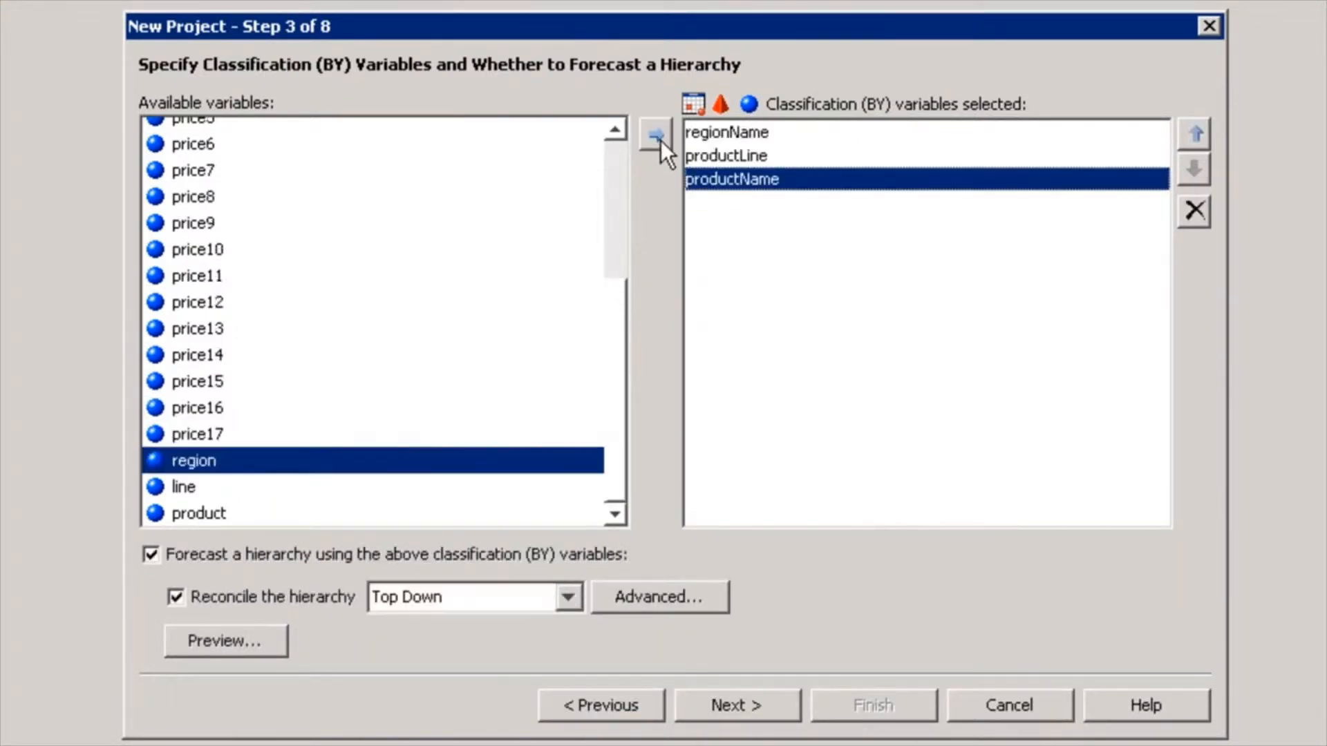
Preview the forecast hierarchy, close the preview, and choose the hierarchy's reconciliation method
{"action": "left_click", "coordinate": [244, 643]}
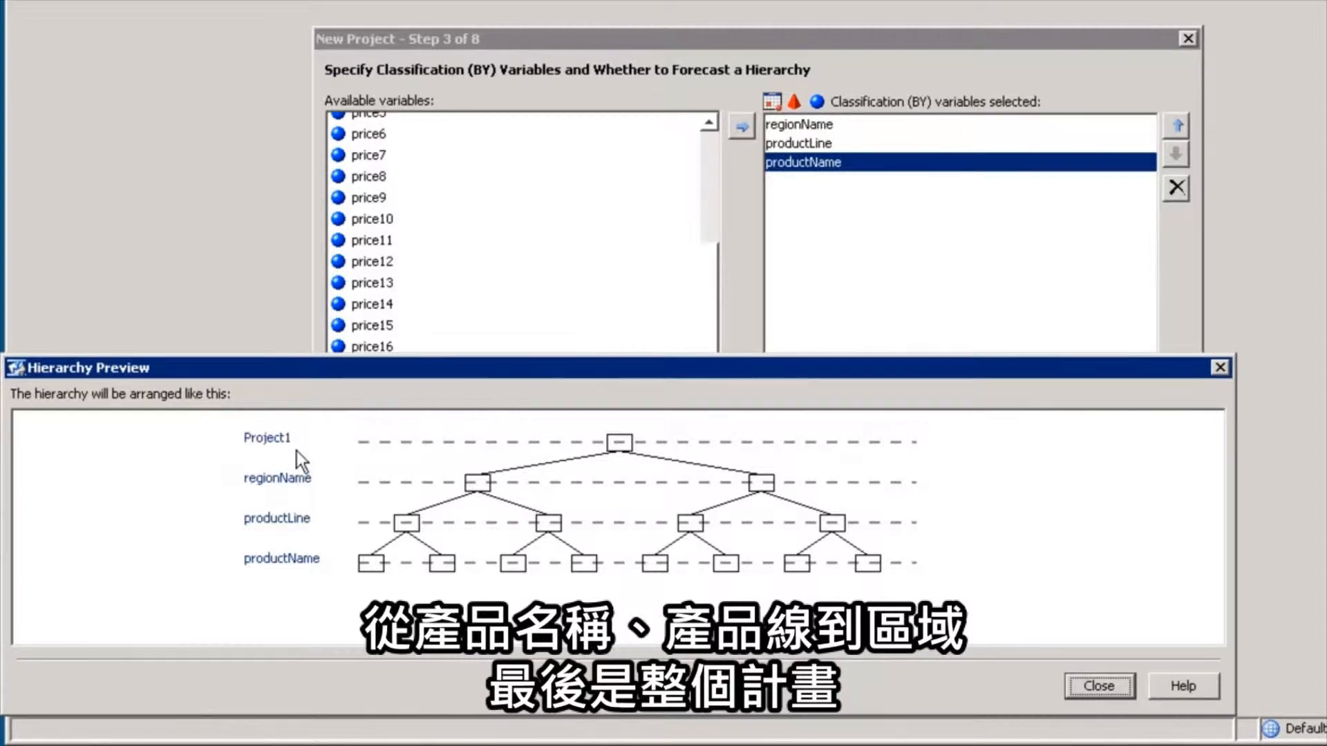
{"action": "left_click", "coordinate": [1077, 680]}
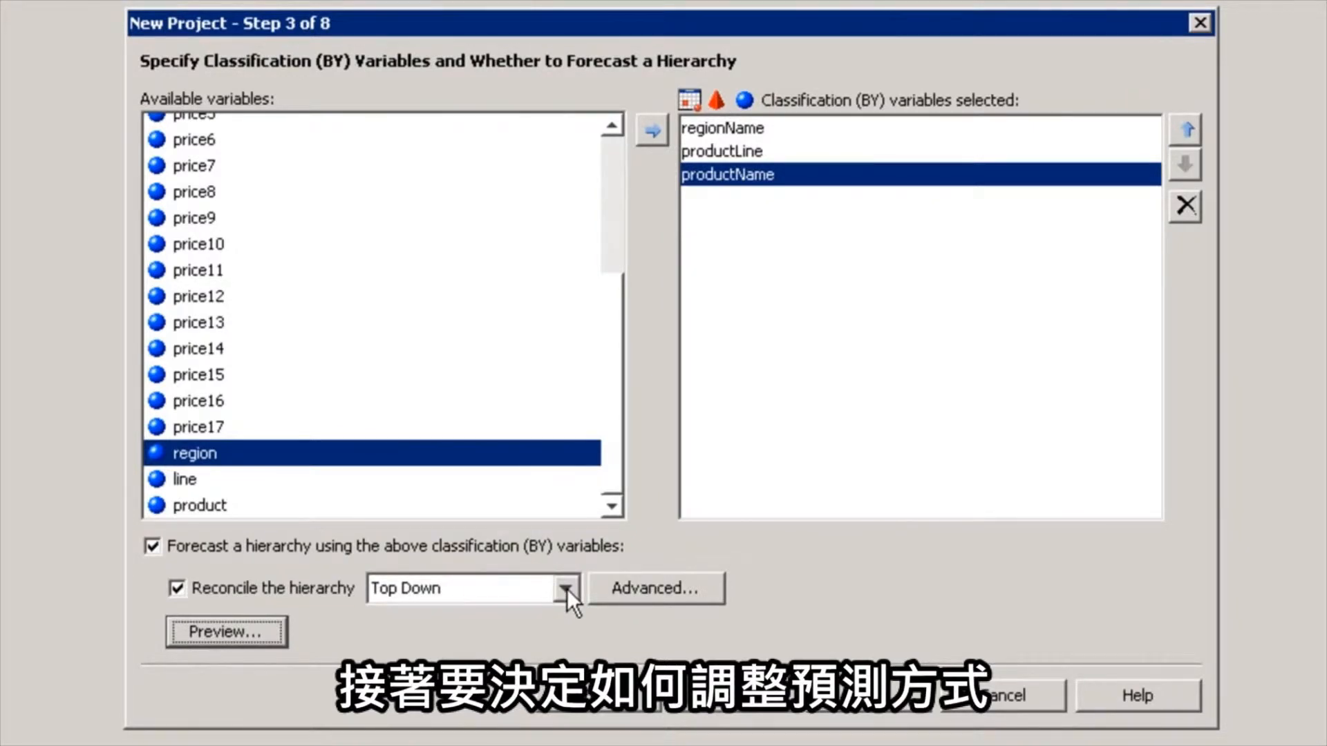
{"action": "left_click", "coordinate": [568, 588]}
{"action": "left_click", "coordinate": [438, 621]}
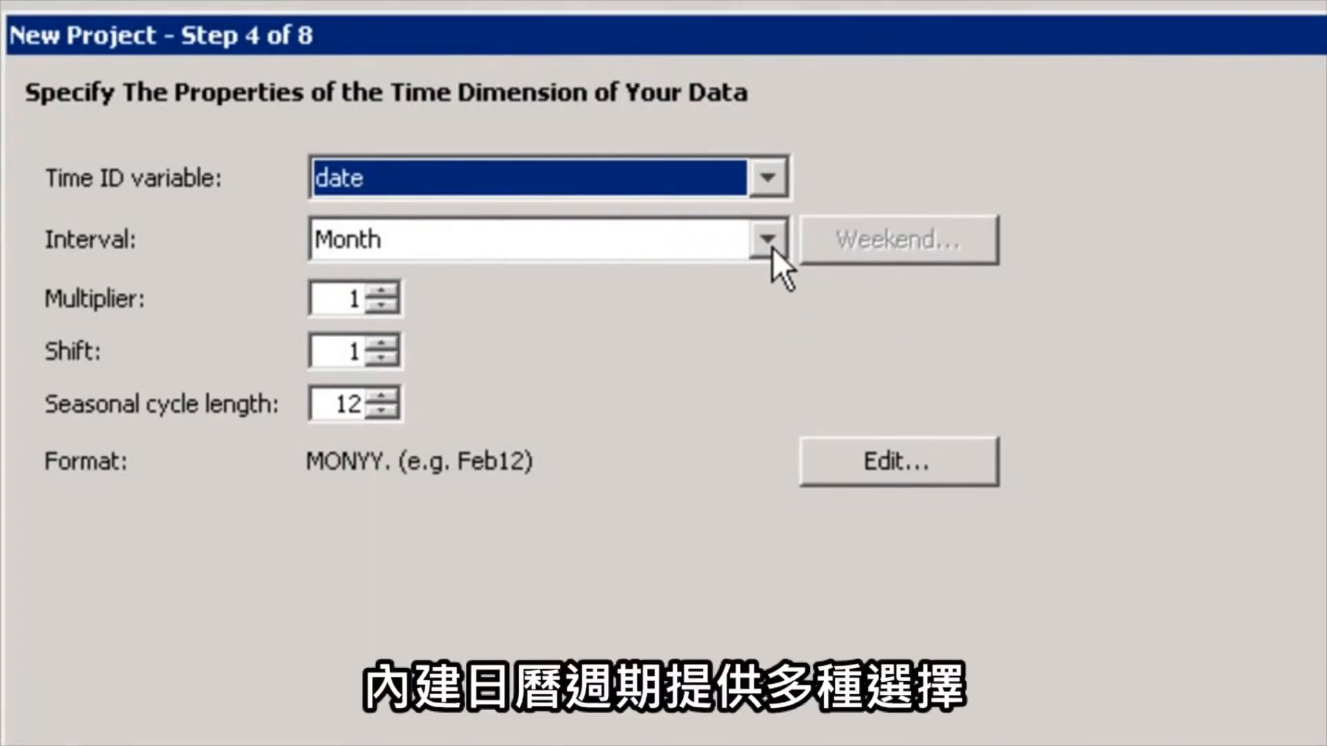
Look through the available time intervals from Second to Semiyear, and continue to the variable roles with Month as the interval
{"action": "left_click", "coordinate": [768, 241]}
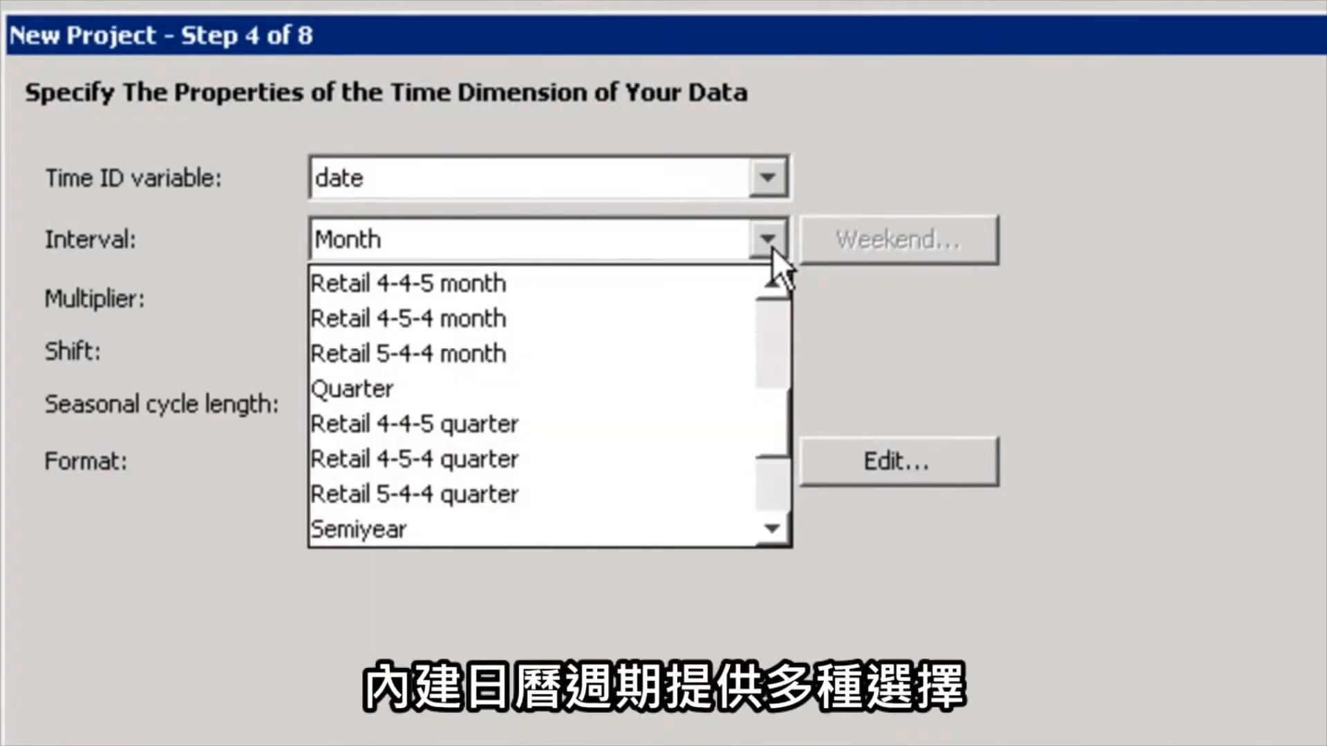
{"action": "left_click_drag", "start_coordinate": [771, 418], "coordinate": [777, 293]}
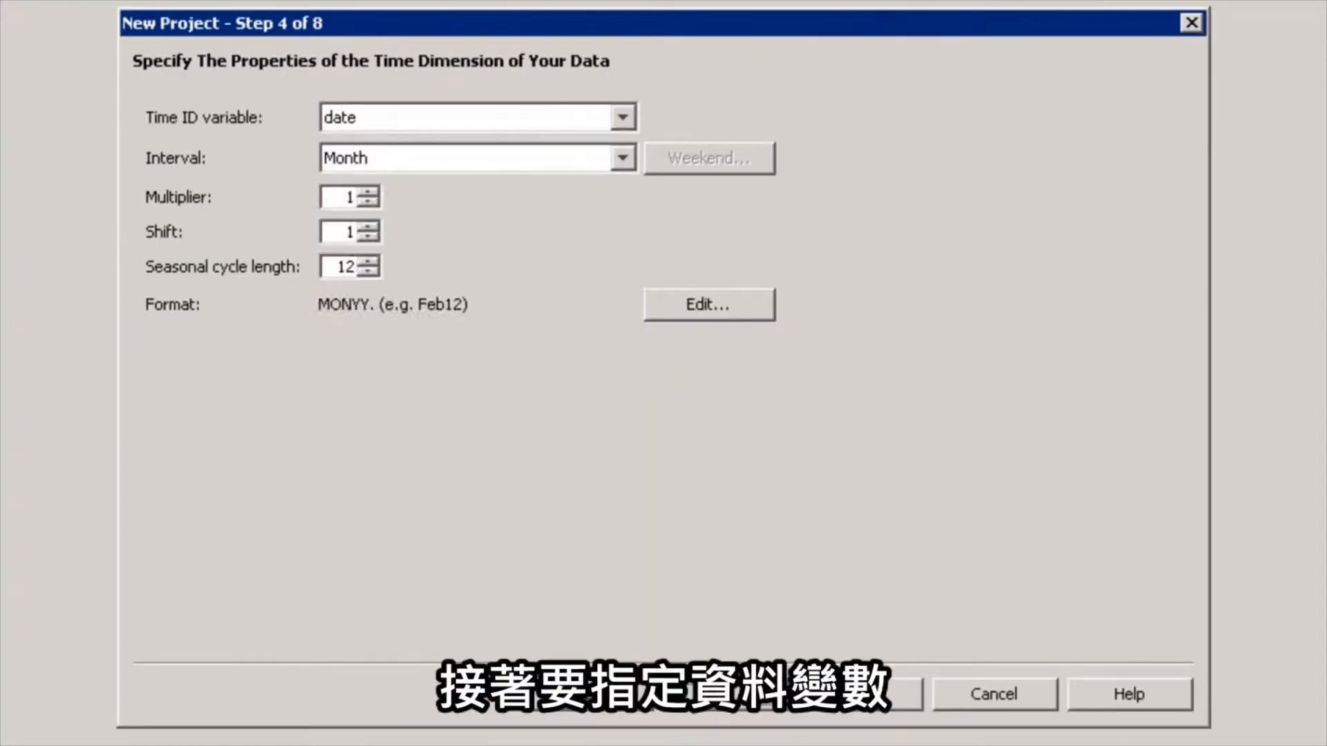
{"action": "left_click", "coordinate": [720, 700]}
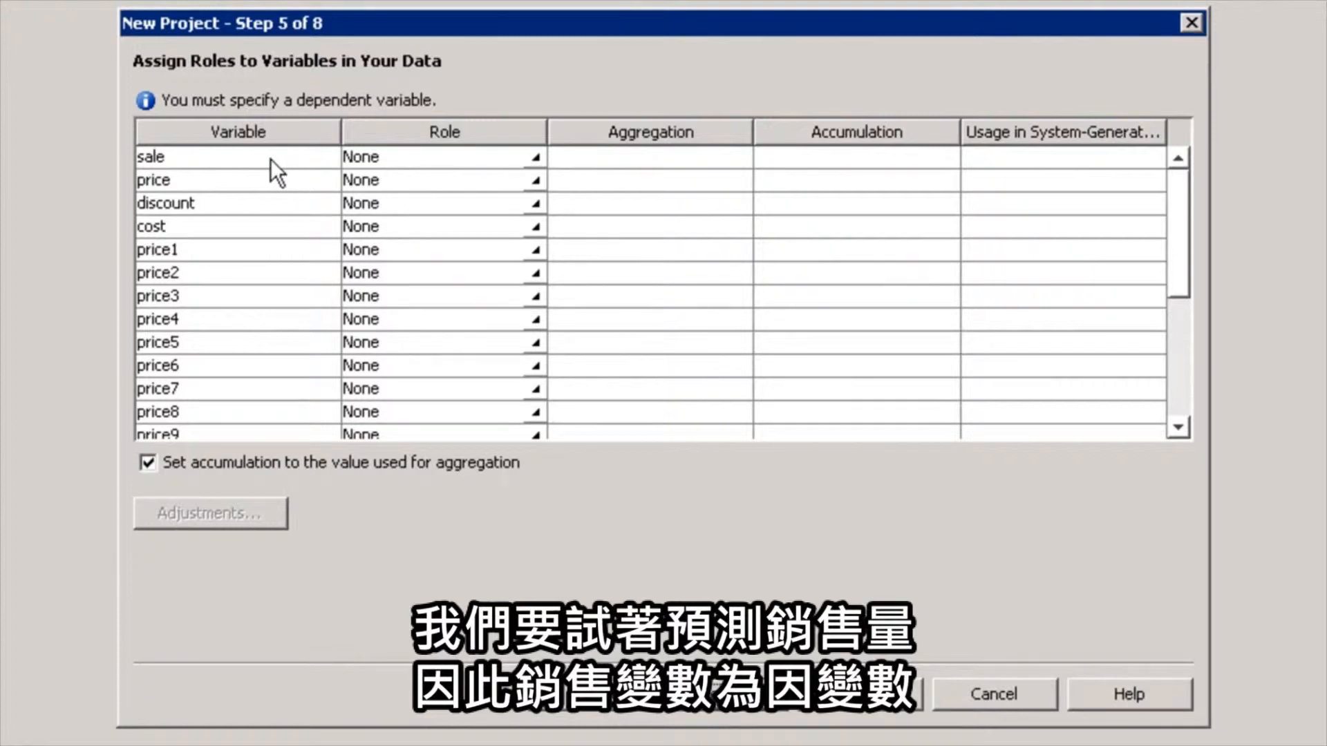
Assign the roles Dependent to sale, Independent to price and discount, and Report Only to cost, and continue to data preparation
{"action": "left_click", "coordinate": [532, 157]}
{"action": "left_click", "coordinate": [412, 204]}
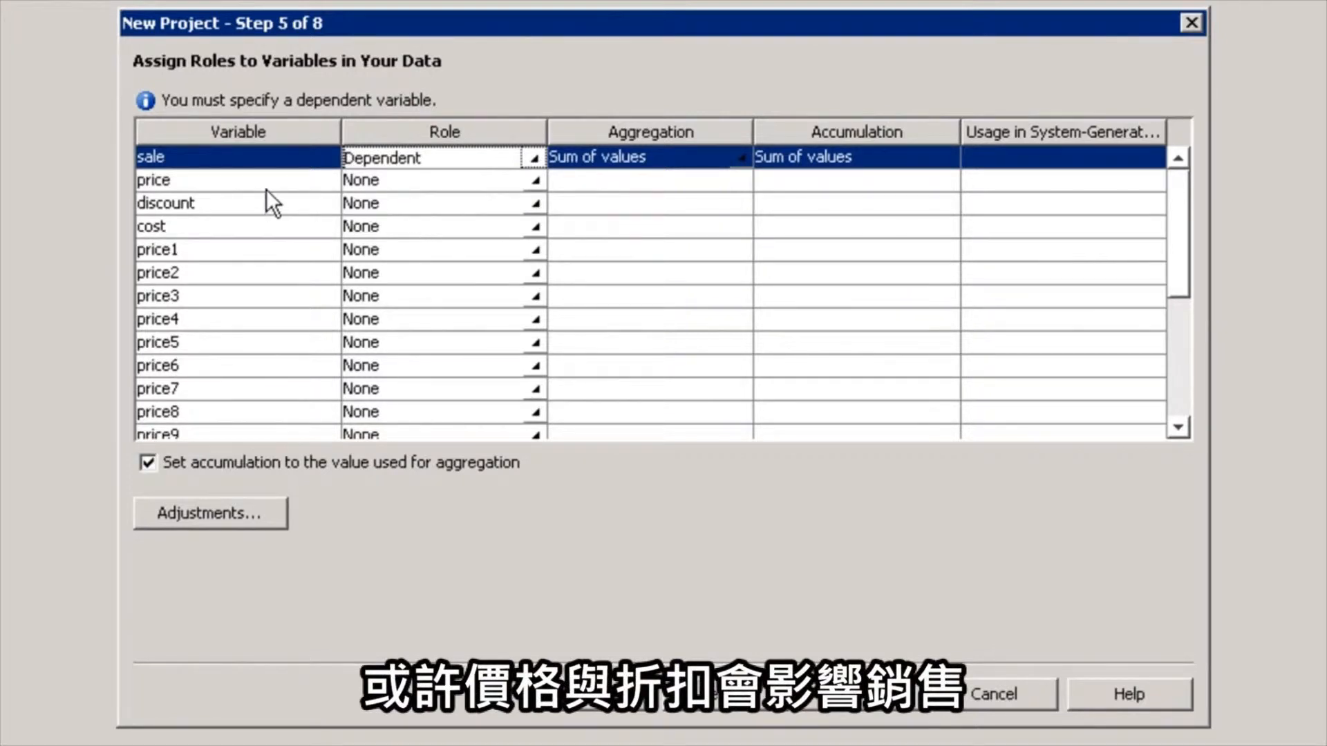
{"action": "left_click", "coordinate": [534, 181]}
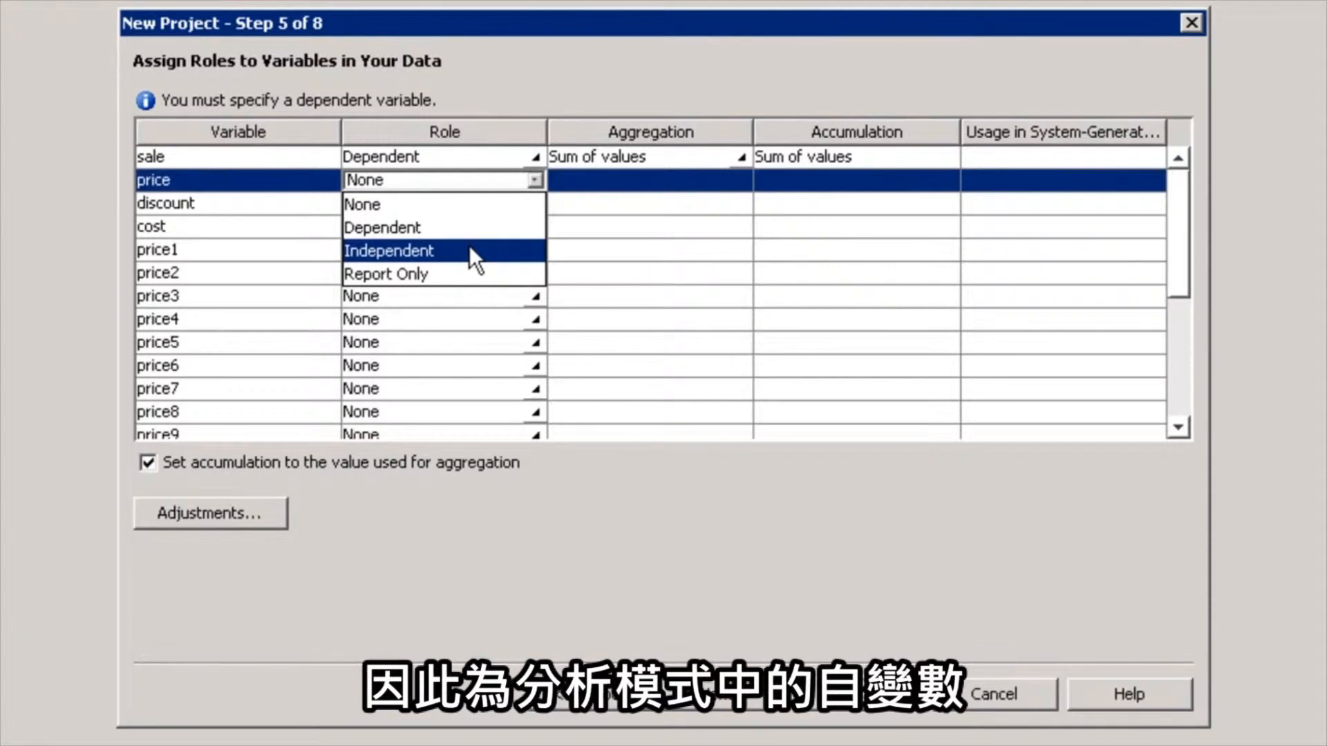
{"action": "left_click", "coordinate": [470, 250]}
{"action": "left_click", "coordinate": [533, 203]}
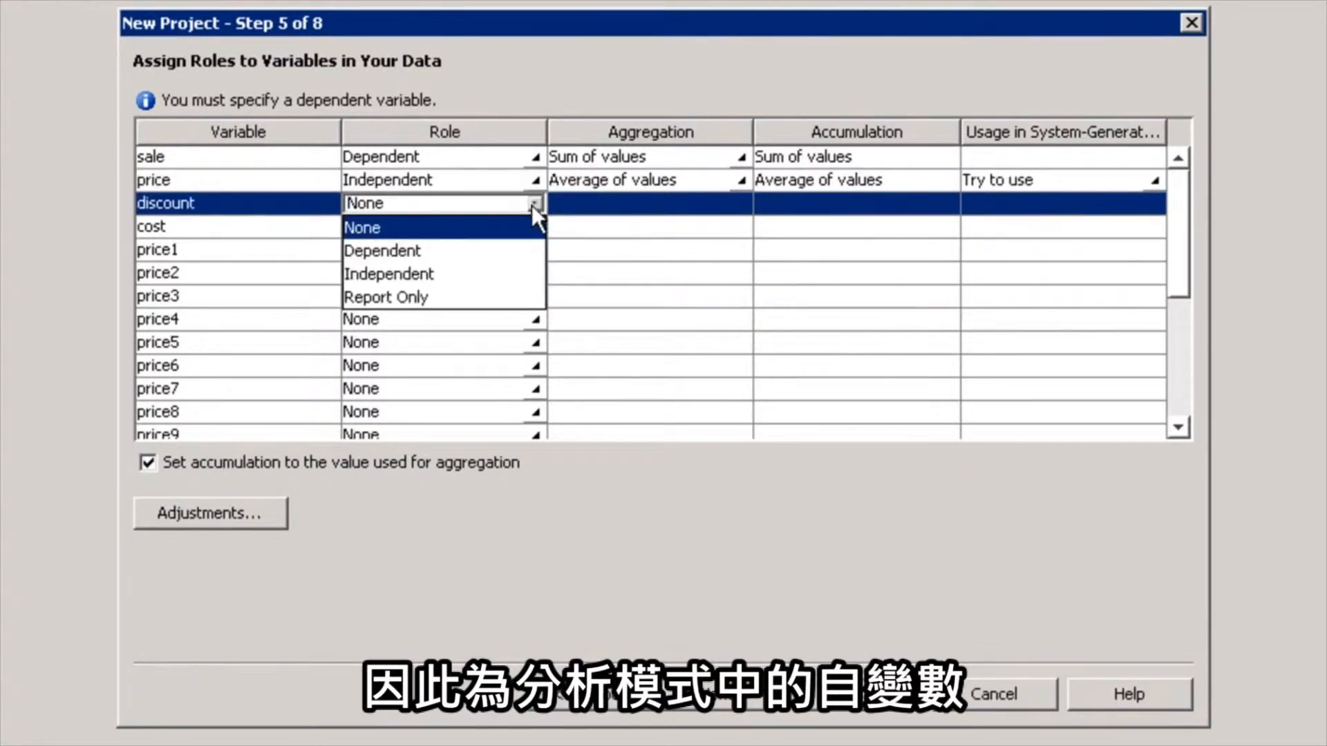
{"action": "left_click", "coordinate": [490, 276]}
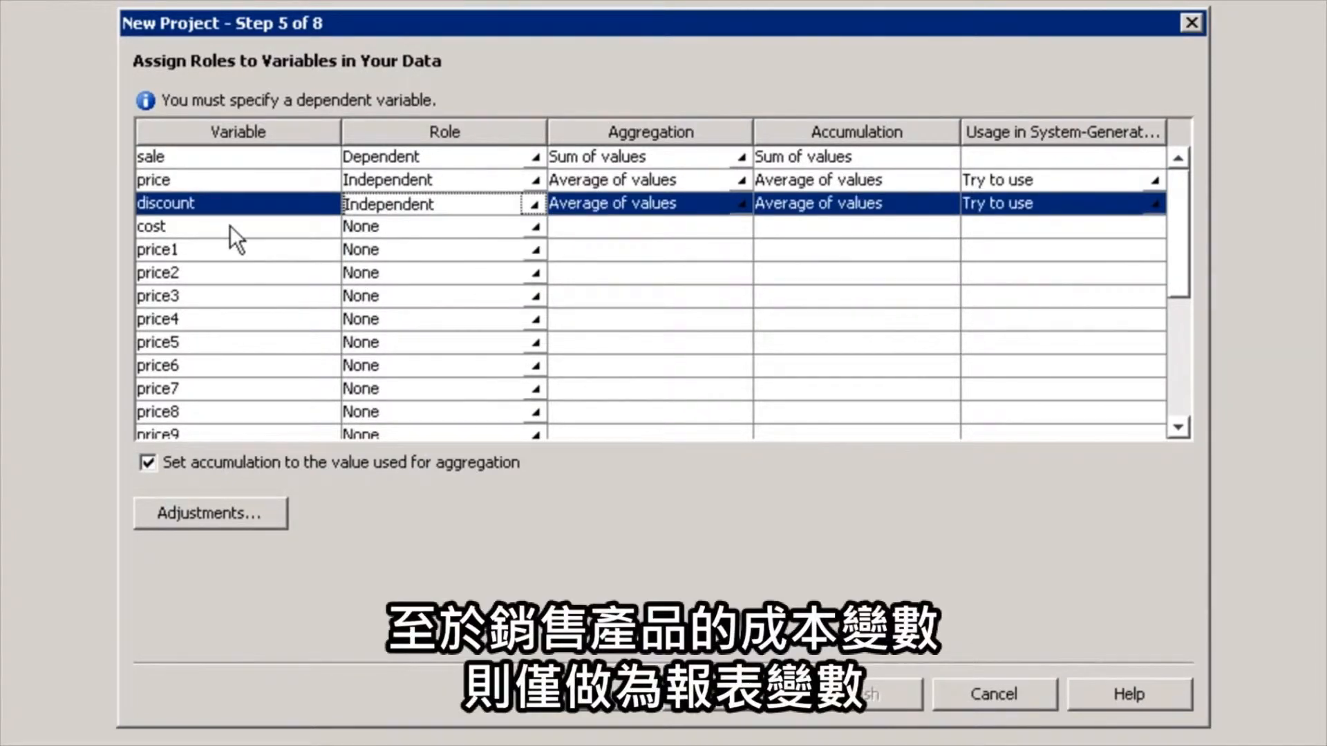
{"action": "left_click", "coordinate": [533, 226]}
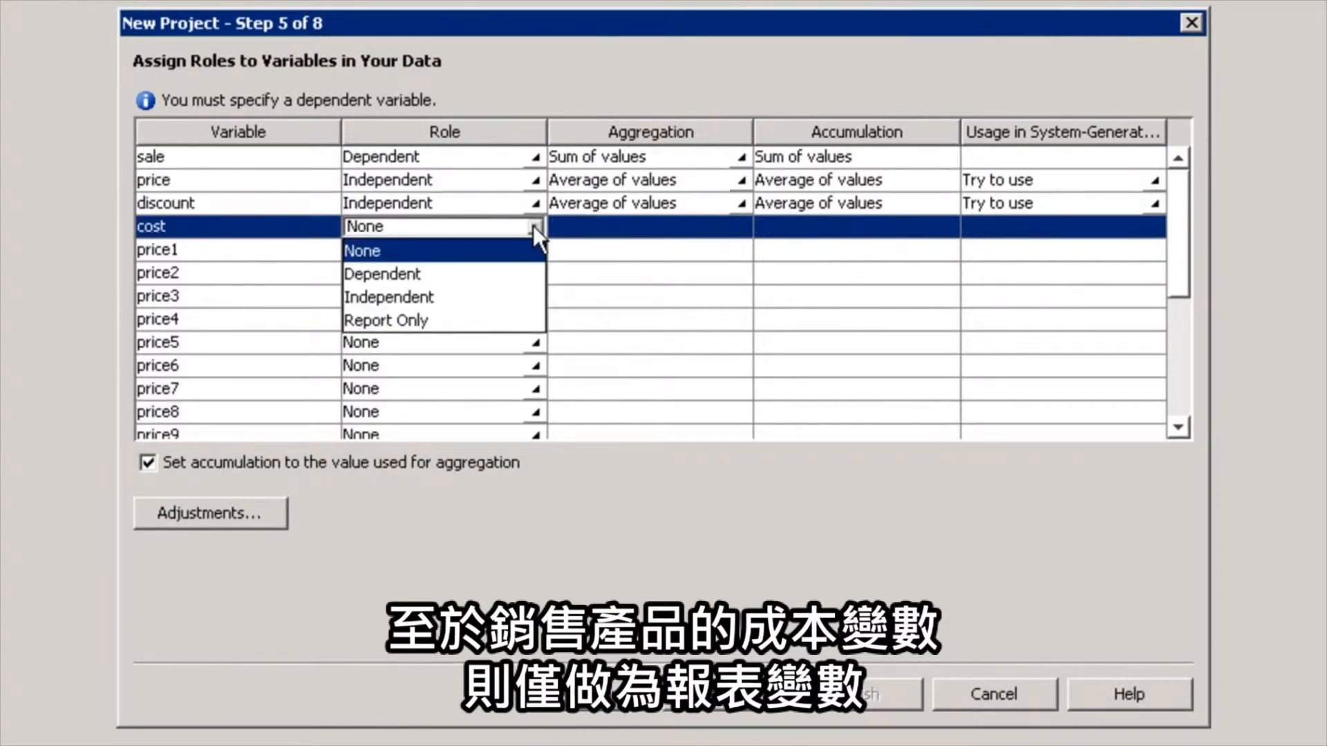
{"action": "left_click", "coordinate": [445, 320]}
{"action": "left_click", "coordinate": [724, 705]}
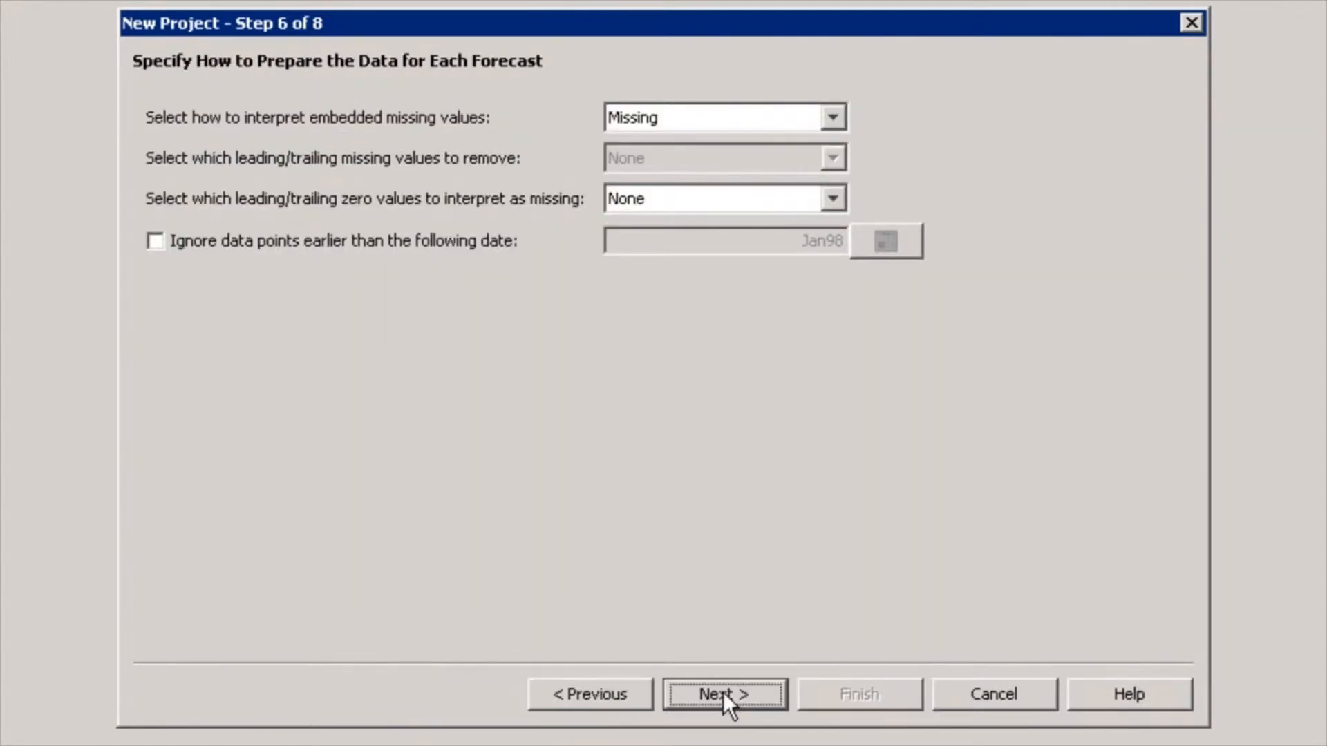
Try interpreting embedded missing values as 0, and set the option back to Missing
{"action": "left_click", "coordinate": [833, 120]}
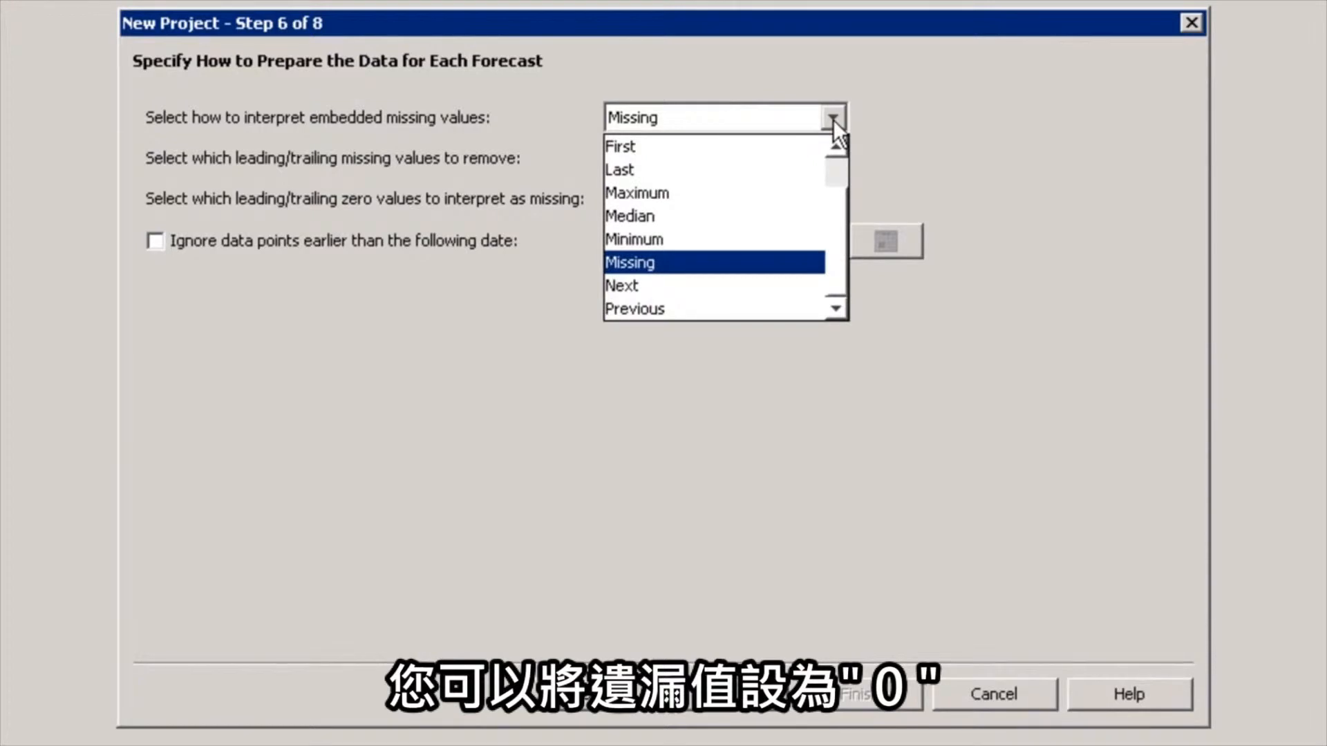
{"action": "scroll", "coordinate": [829, 201], "scroll_direction": "up", "scroll_amount": 2}
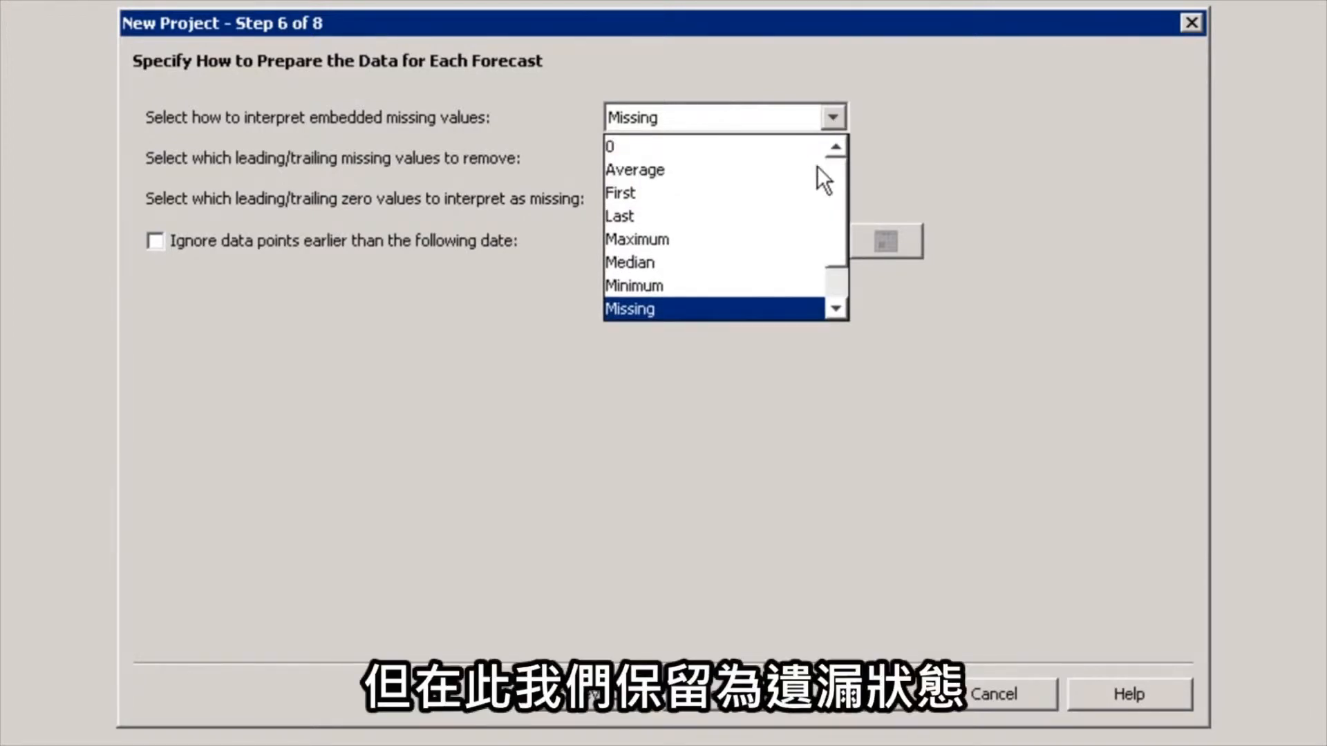
{"action": "left_click", "coordinate": [624, 147]}
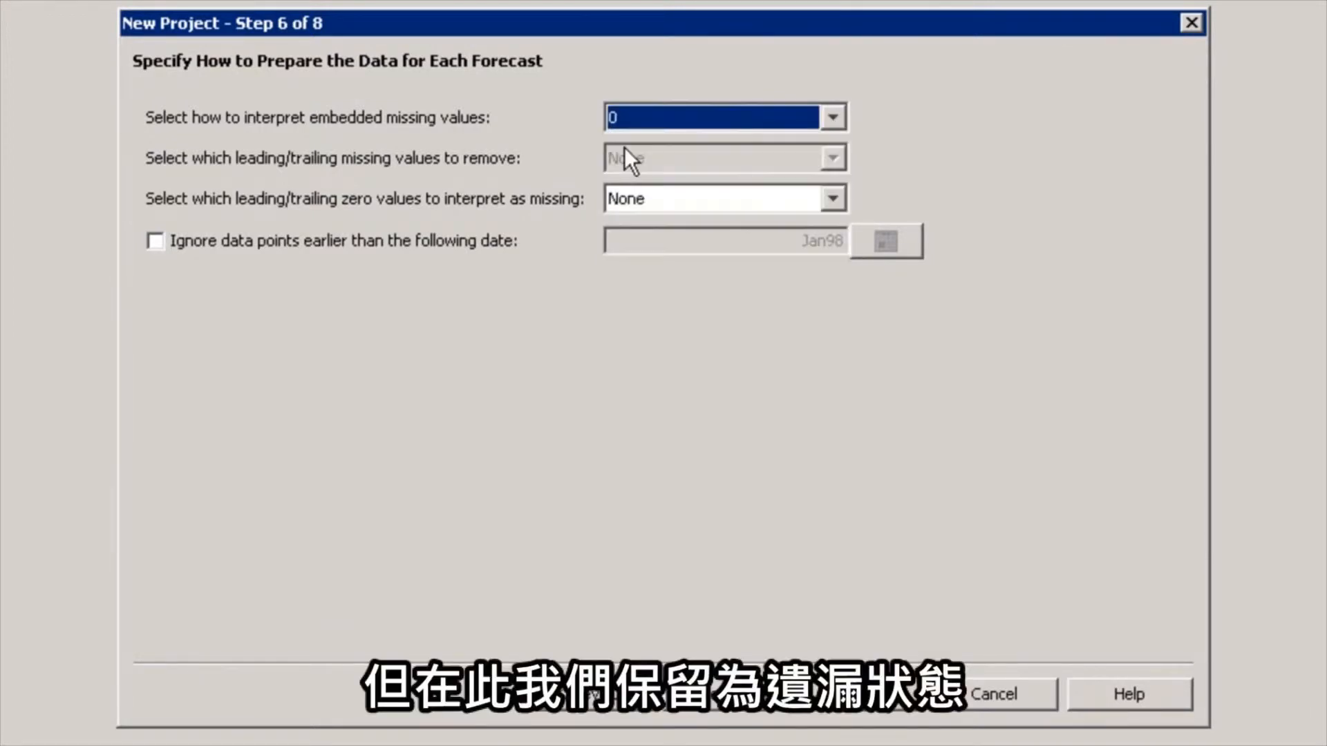
{"action": "left_click", "coordinate": [833, 122]}
{"action": "left_click", "coordinate": [664, 265]}
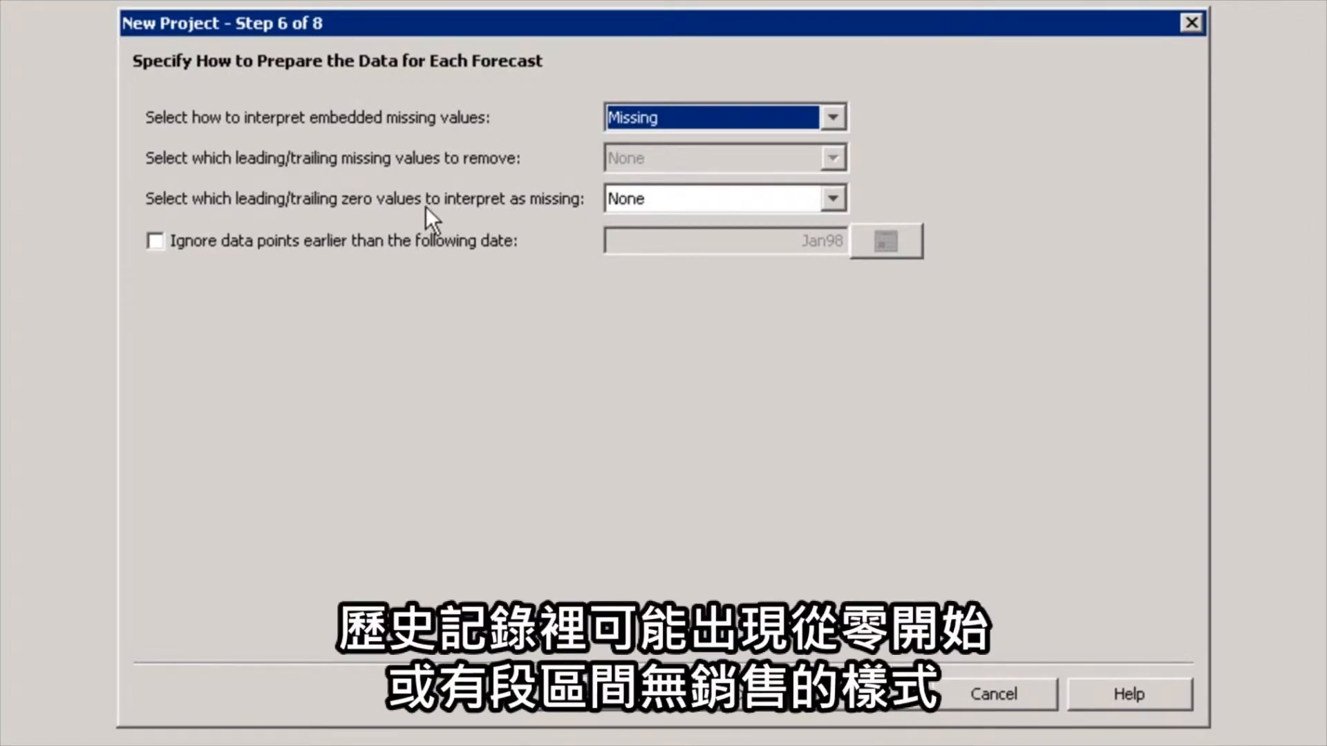
Choose None for the leading/trailing zero values to interpret as missing, and continue to finishing the project
{"action": "left_click", "coordinate": [834, 199]}
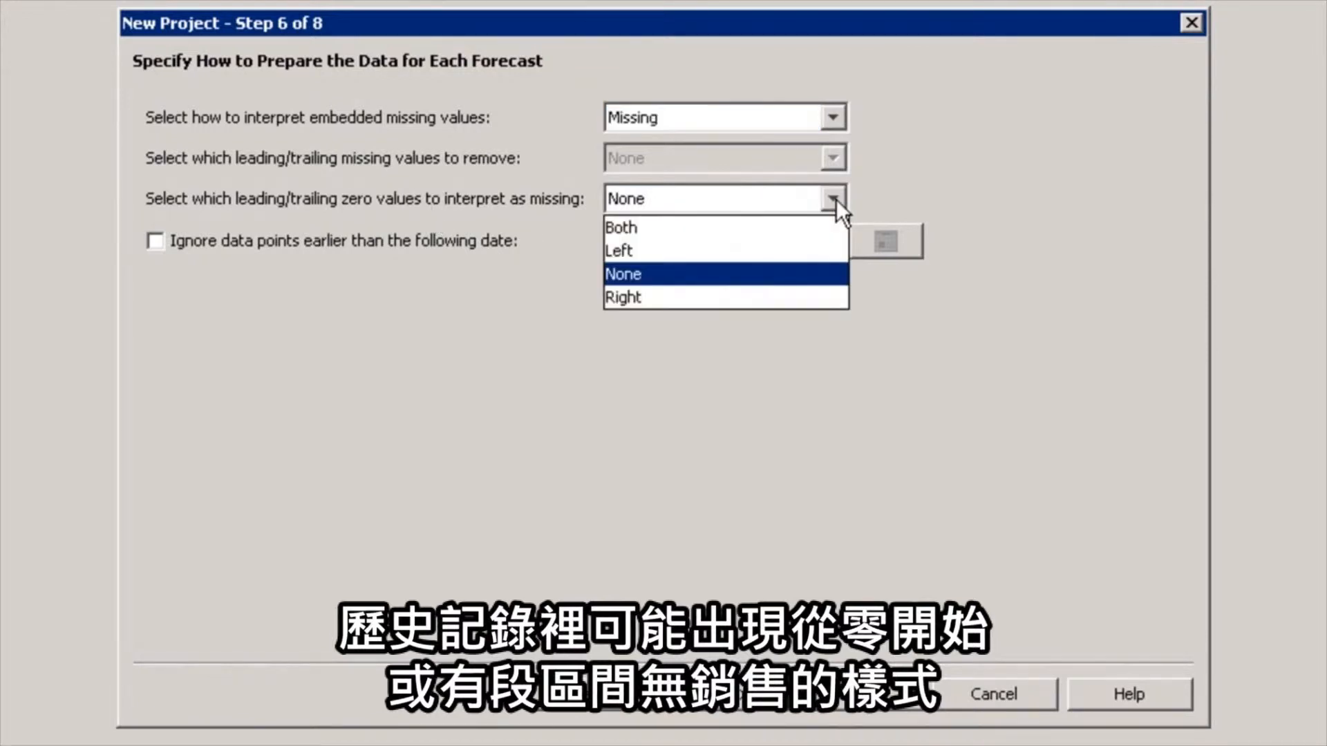
{"action": "left_click", "coordinate": [681, 274]}
{"action": "left_click", "coordinate": [733, 694]}
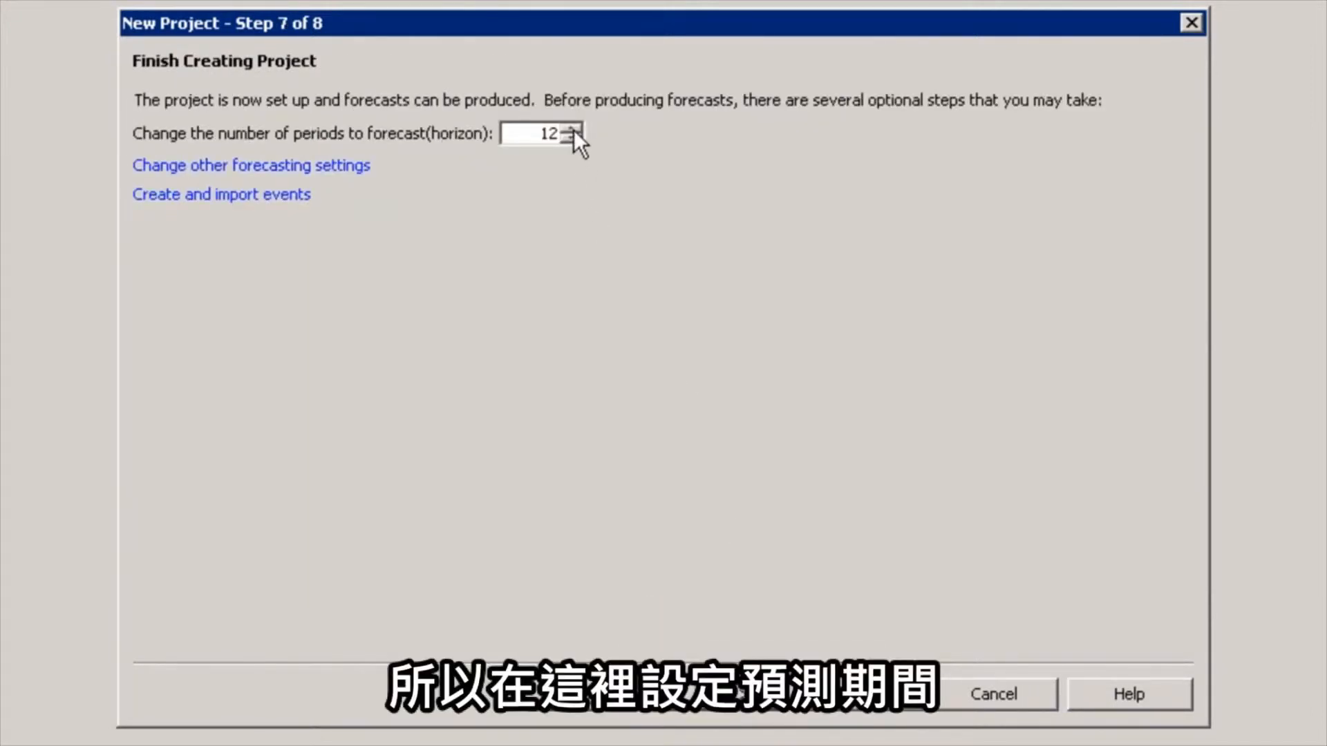
Set the forecast horizon to 24 periods and accept the other forecasting settings with their defaults
{"action": "left_click", "coordinate": [573, 130]}
{"action": "left_click", "coordinate": [574, 130]}
{"action": "left_click", "coordinate": [573, 130]}
{"action": "left_click", "coordinate": [574, 130]}
{"action": "left_click", "coordinate": [574, 129]}
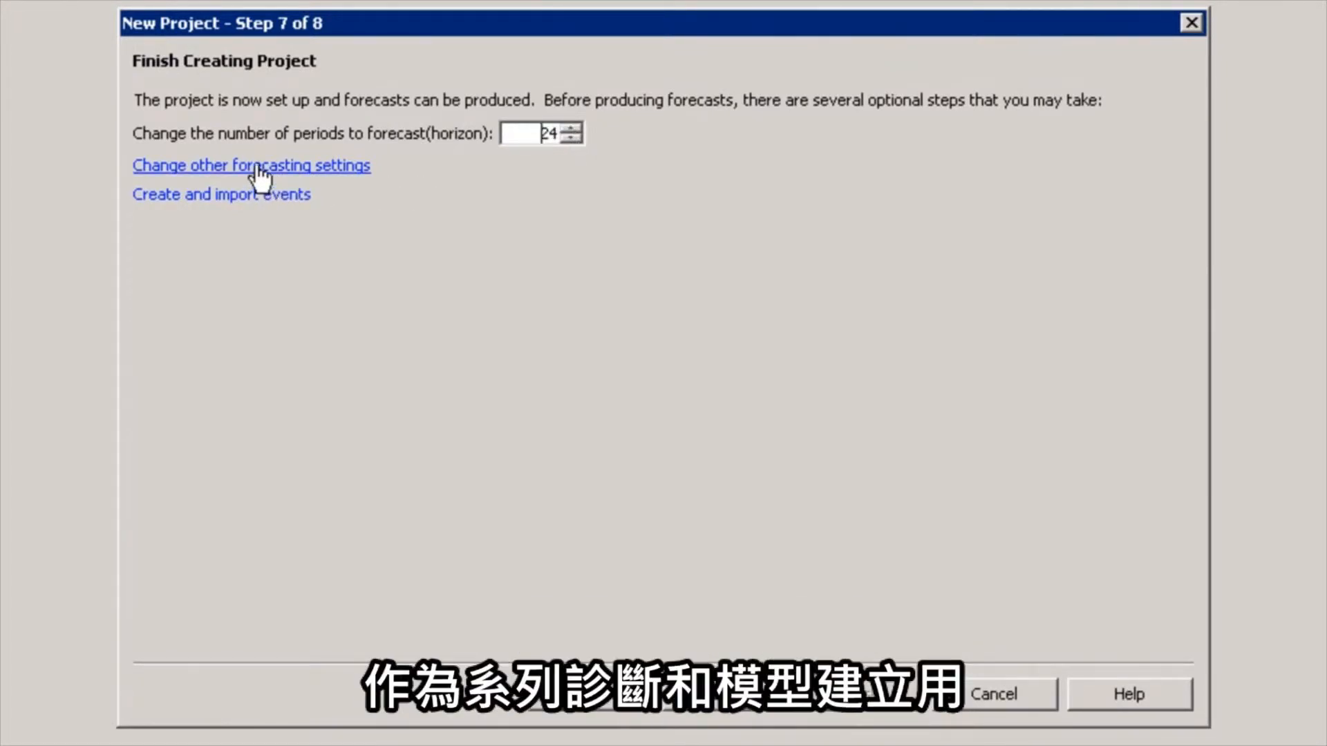
{"action": "left_click", "coordinate": [214, 173]}
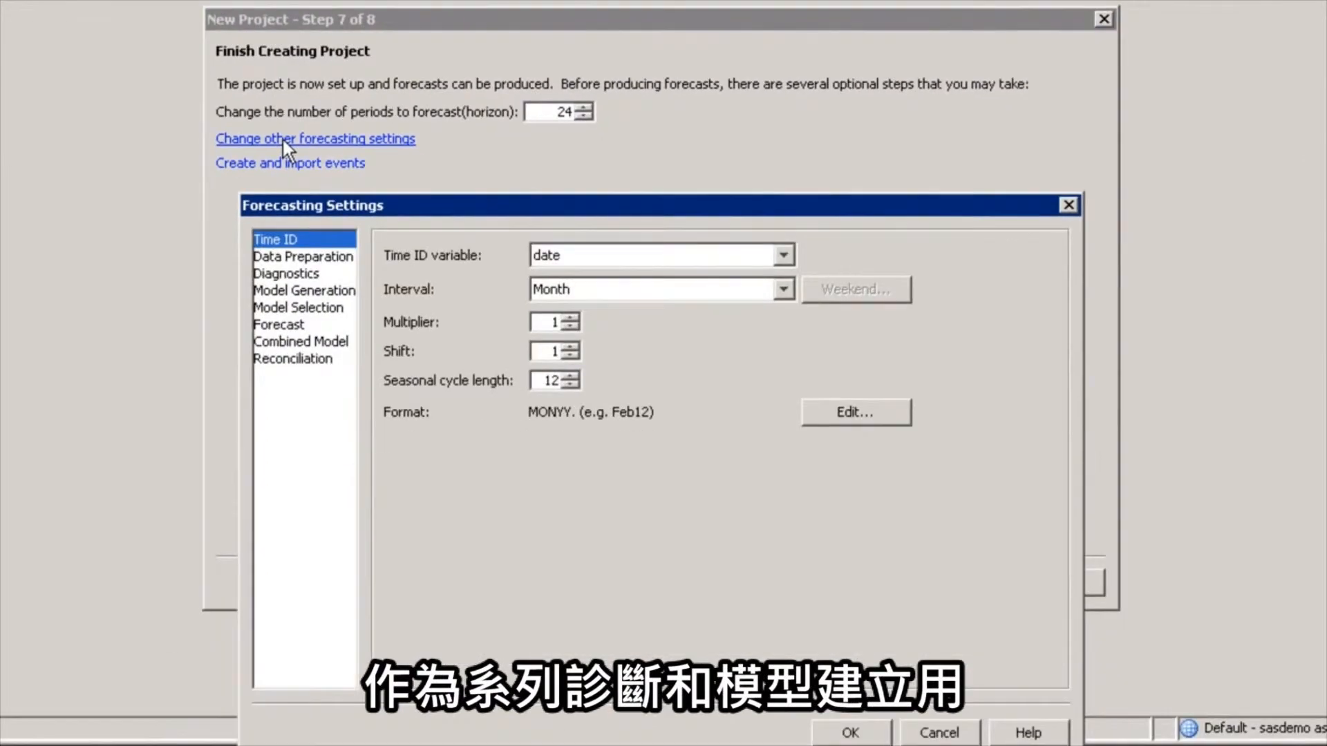
{"action": "left_click_drag", "start_coordinate": [499, 202], "coordinate": [499, 148]}
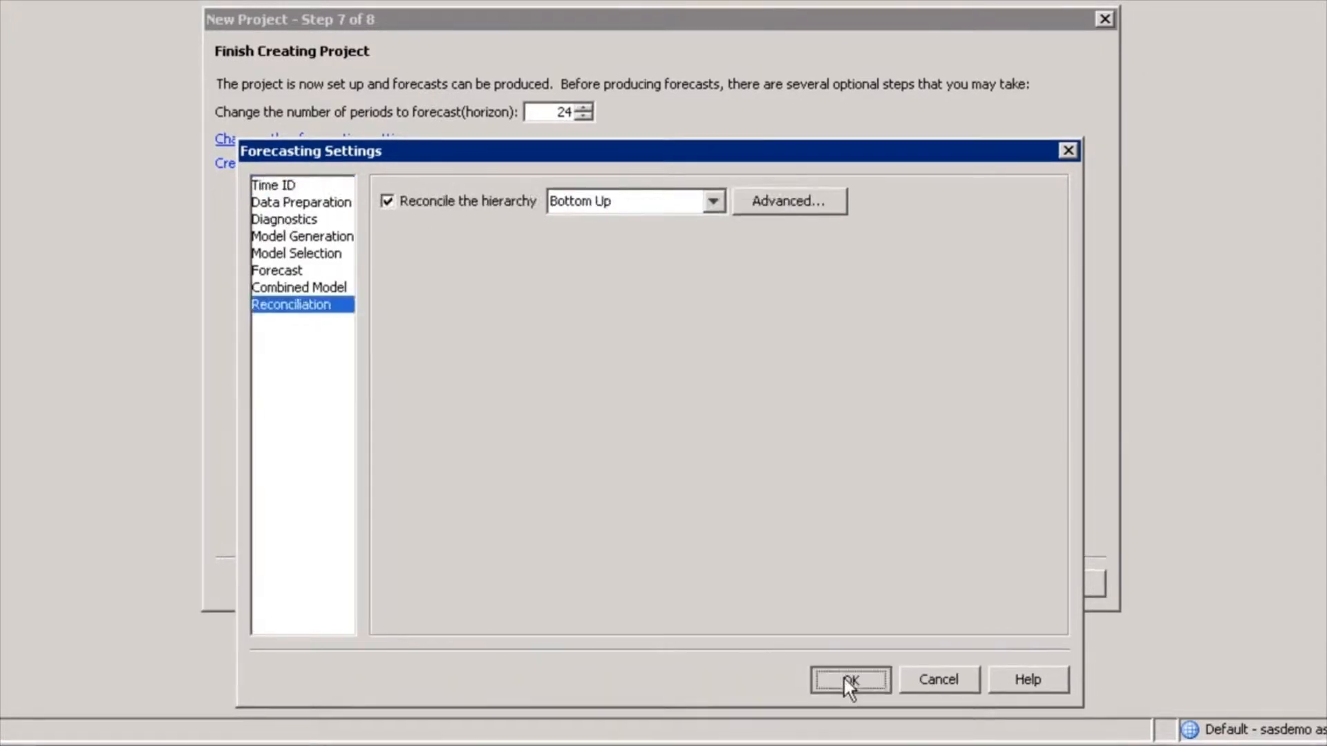
{"action": "left_click", "coordinate": [847, 681]}
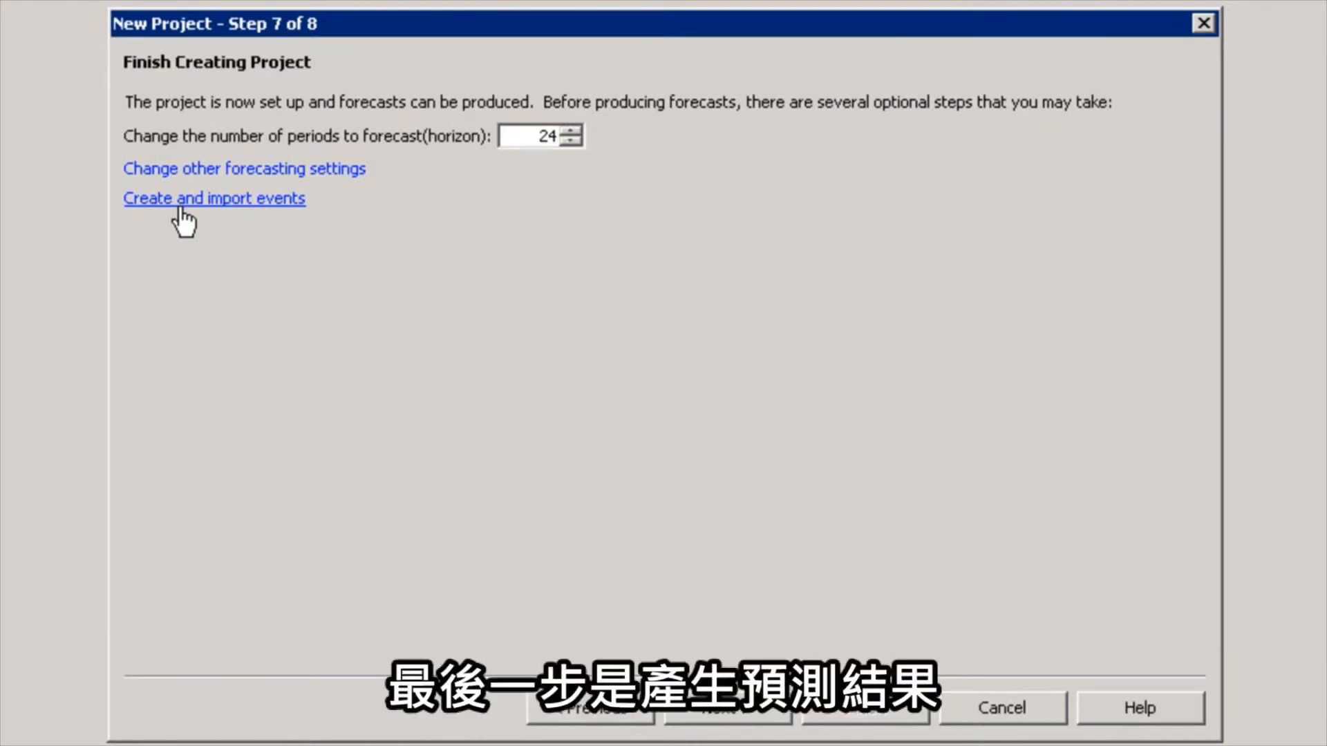
Generate the forecasts for the new project and close the forecast summary
{"action": "left_click", "coordinate": [735, 713]}
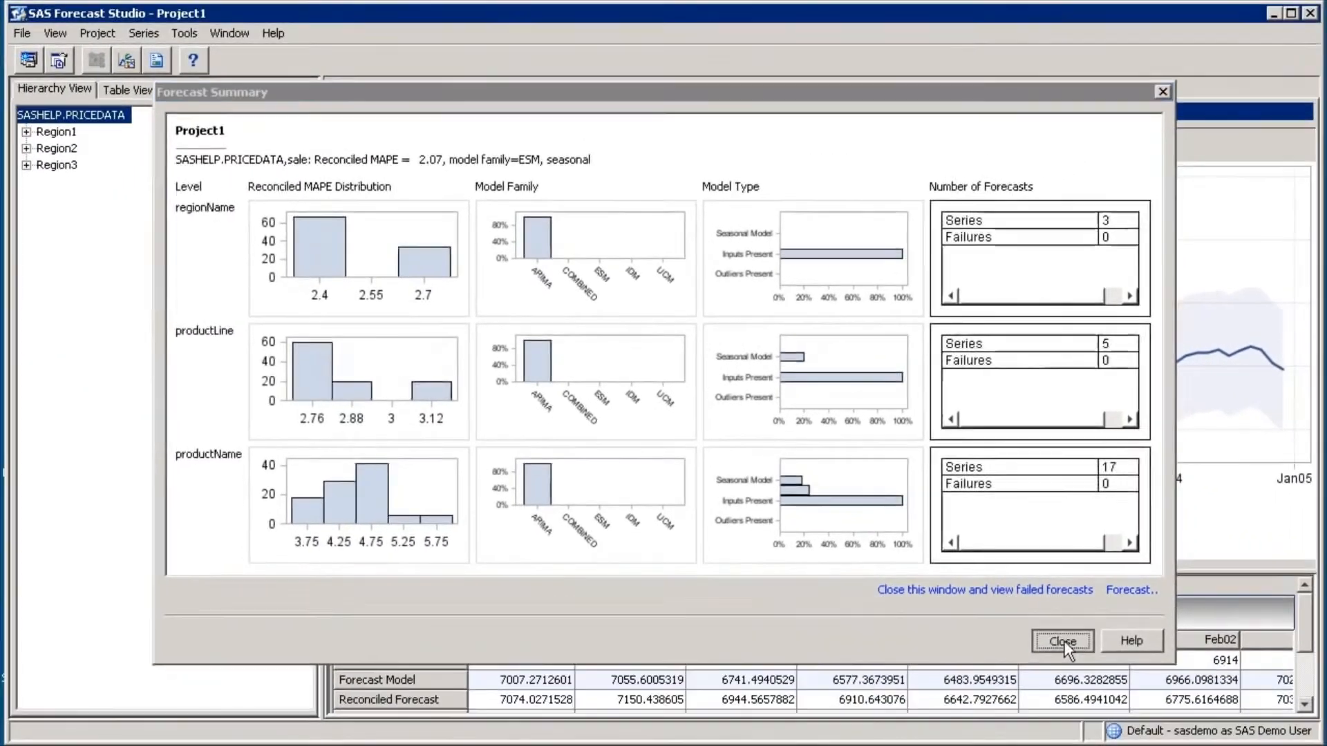
{"action": "left_click", "coordinate": [1167, 709]}
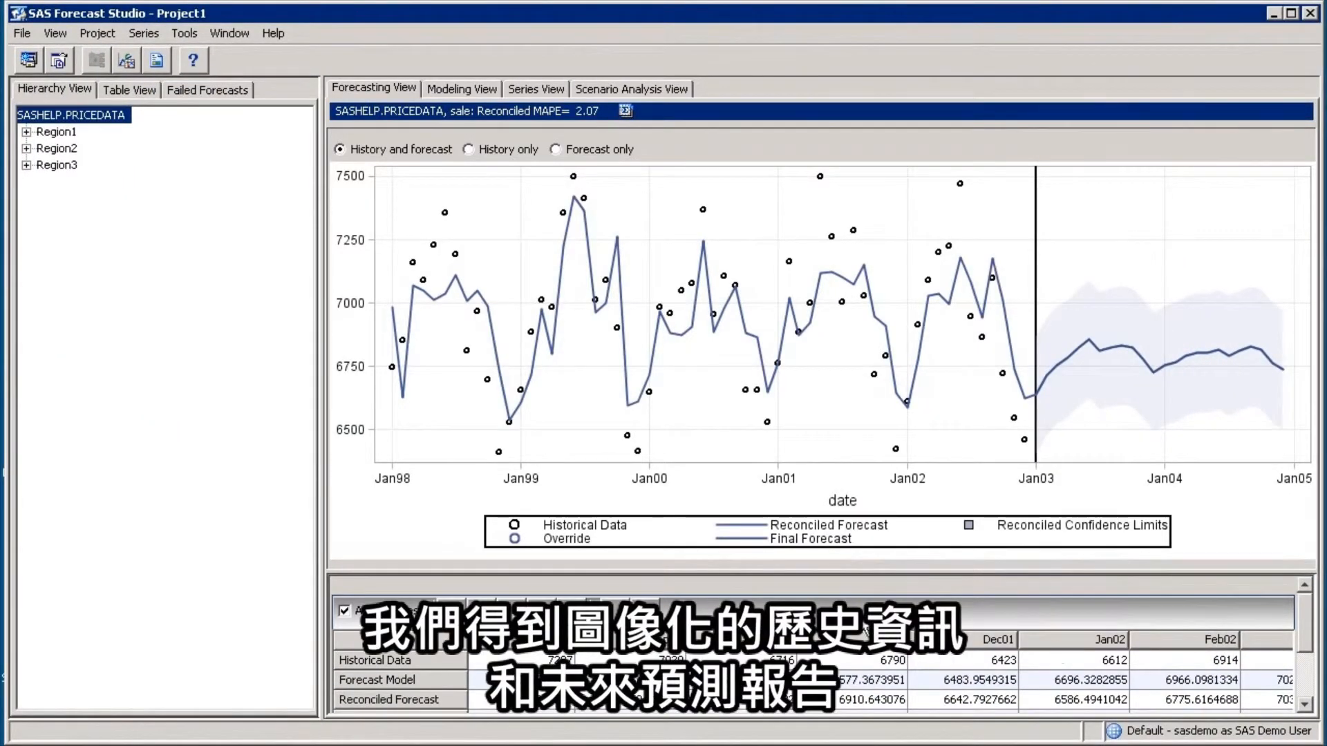
Enlarge the forecast data table below the chart to show all its rows, and bring the early 2003 forecast columns into view
{"action": "left_click_drag", "start_coordinate": [869, 571], "coordinate": [869, 535]}
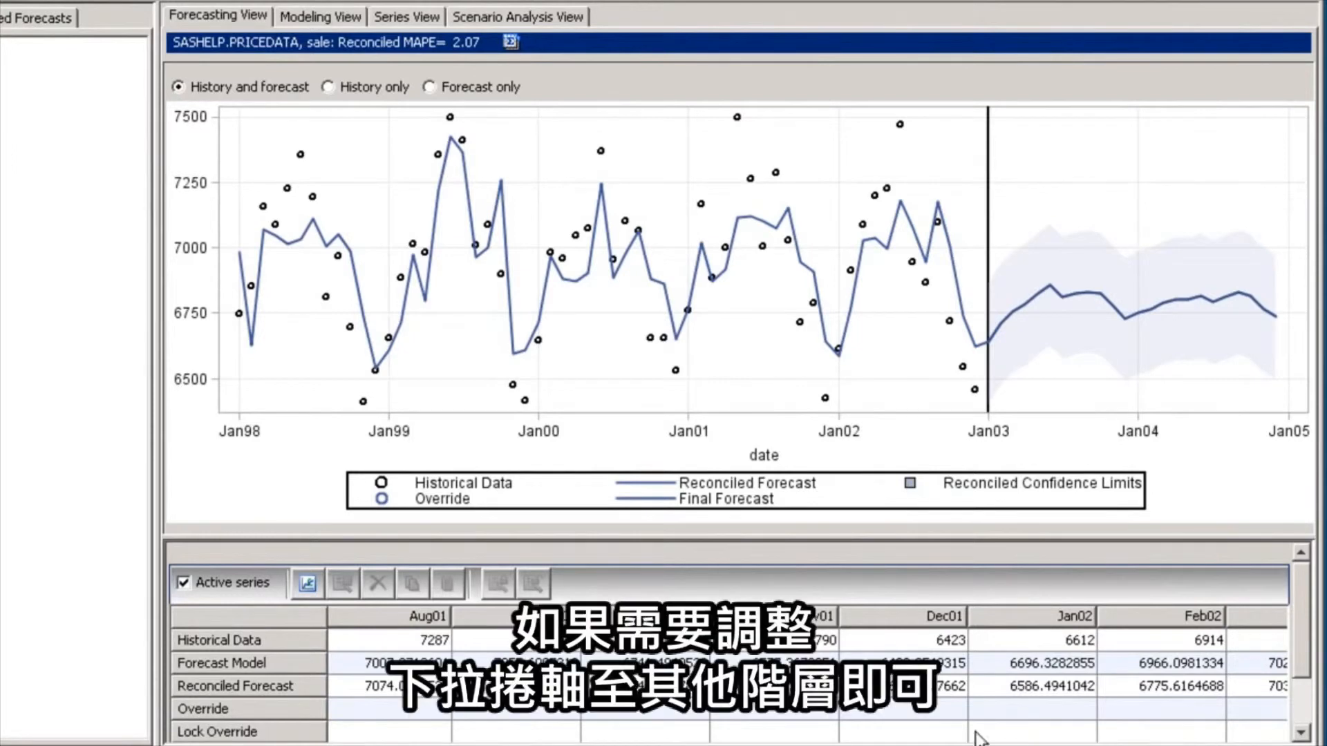
{"action": "left_click_drag", "start_coordinate": [808, 537], "coordinate": [803, 504]}
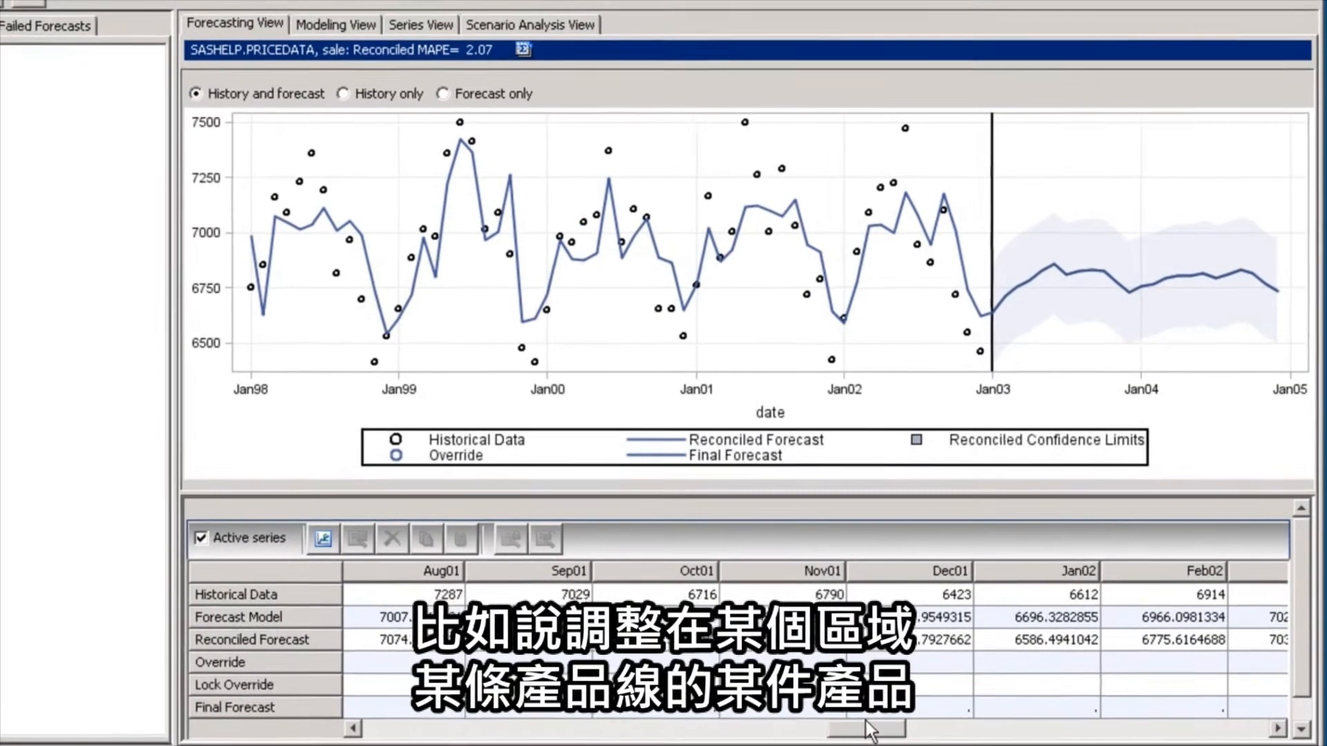
{"action": "left_click_drag", "start_coordinate": [863, 729], "coordinate": [1040, 690]}
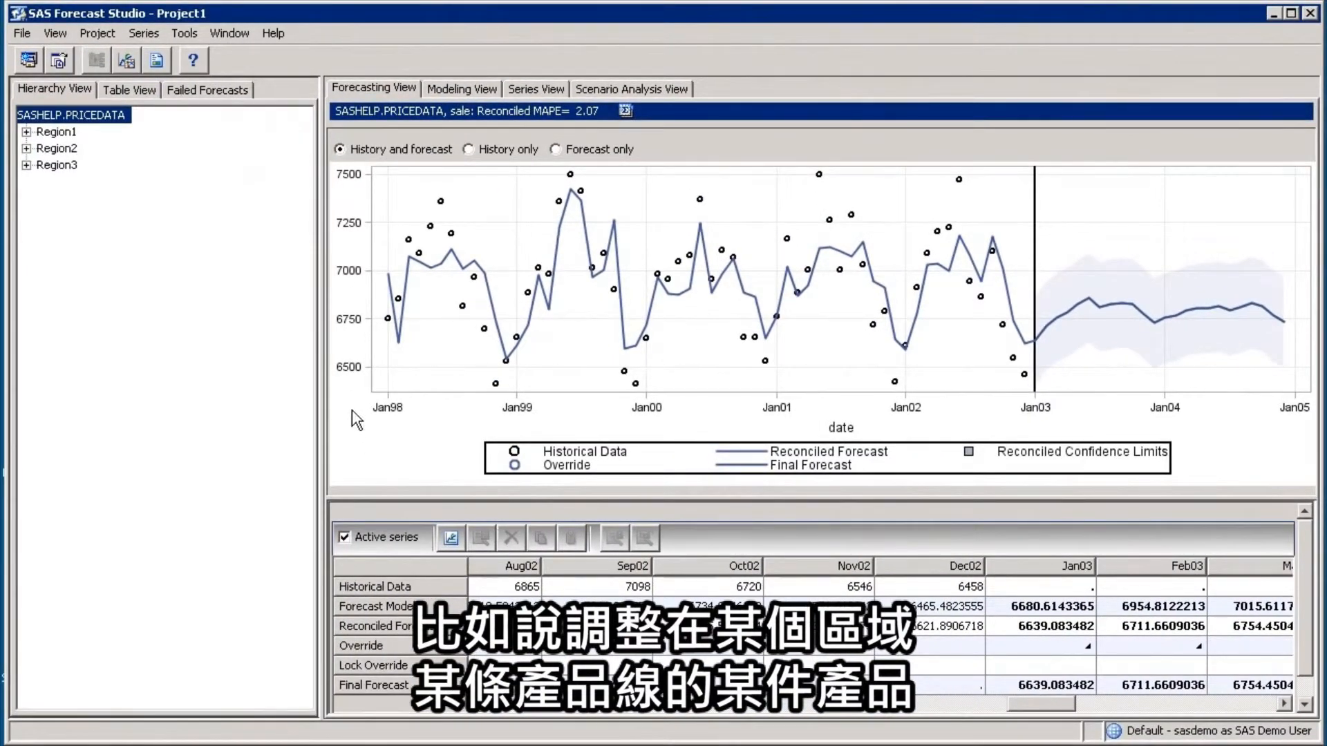
Expand Region2 and Line2 in the hierarchy and display the forecast for Product5
{"action": "left_click", "coordinate": [54, 148]}
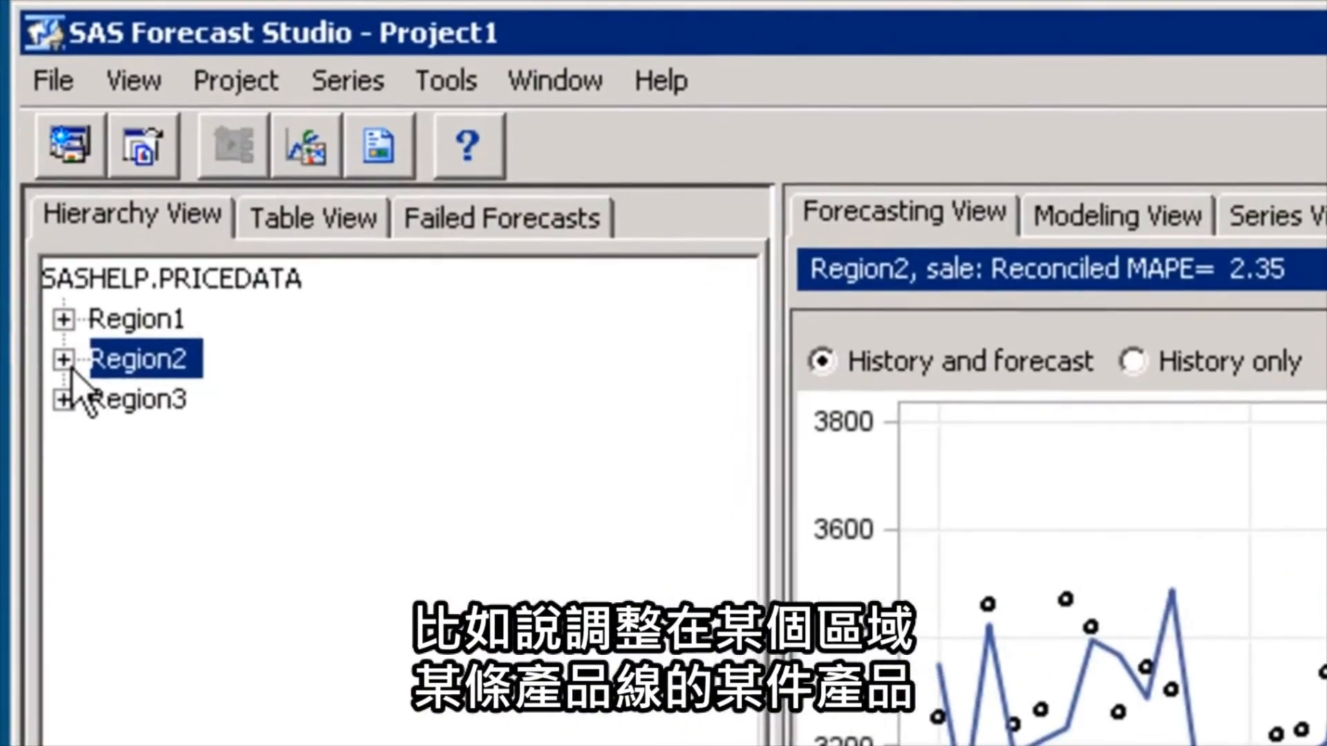
{"action": "left_click", "coordinate": [33, 175]}
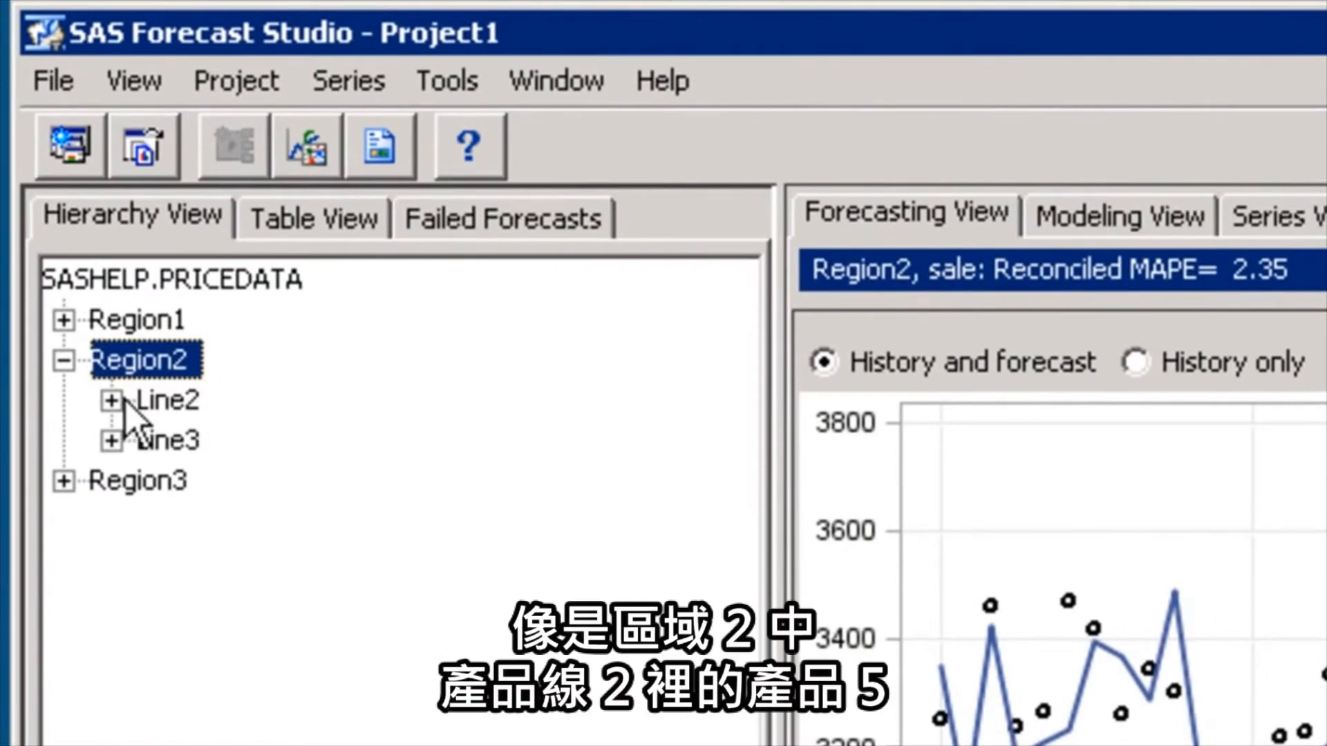
{"action": "left_click", "coordinate": [113, 402]}
{"action": "left_click", "coordinate": [229, 477]}
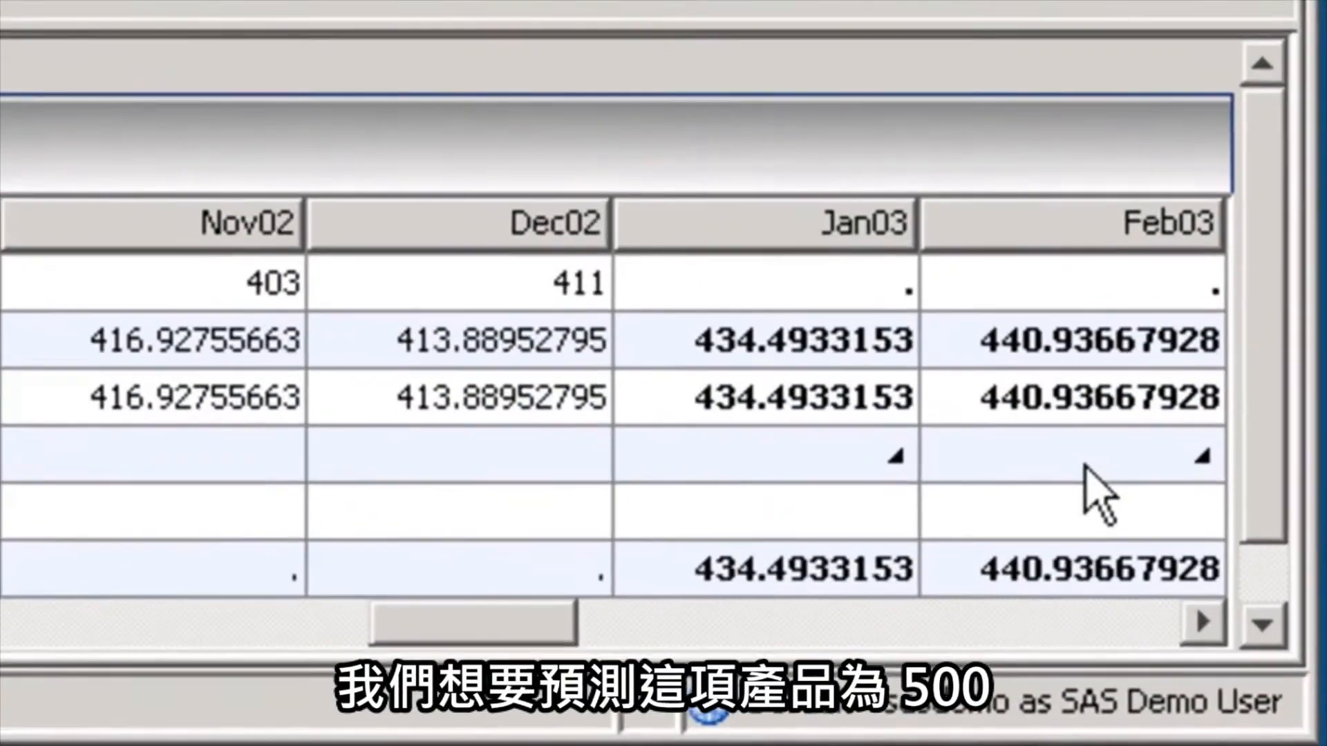
Override Product5's Feb03 forecast with 500 and reconcile the hierarchy
{"action": "left_click", "coordinate": [1085, 470]}
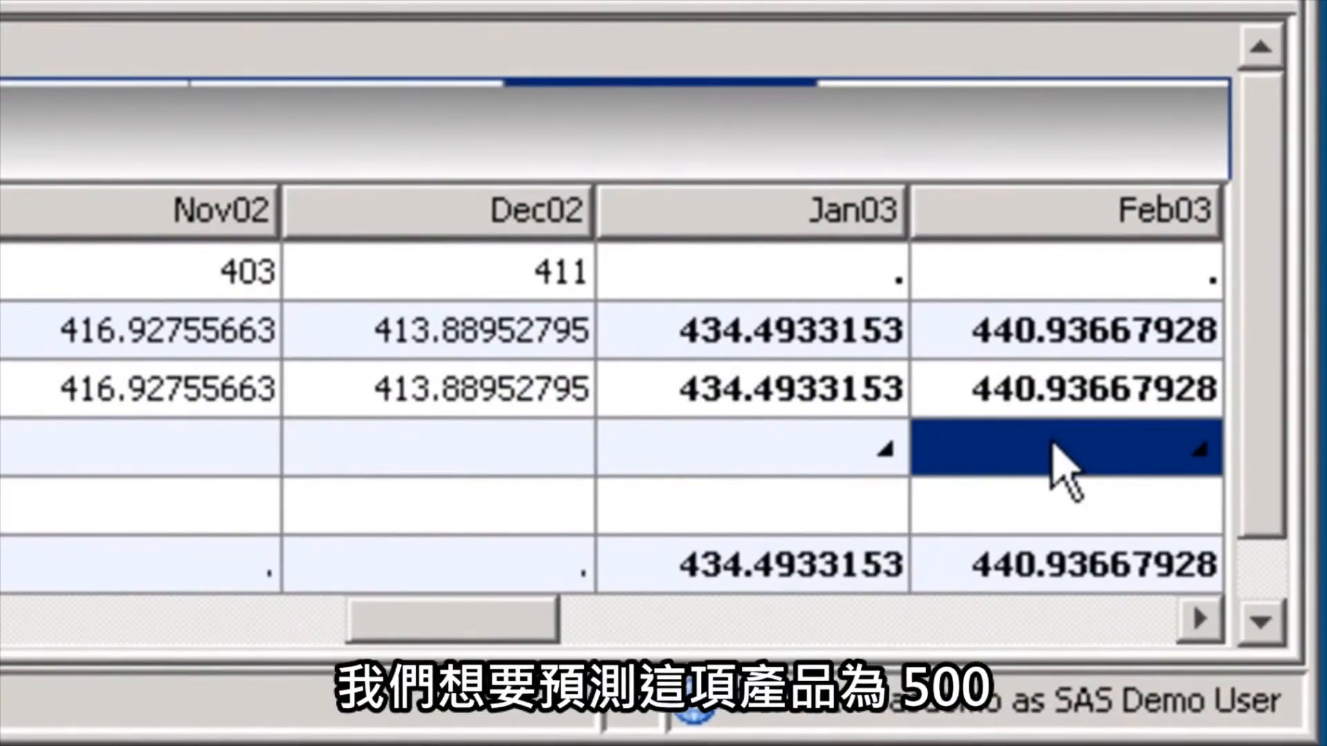
{"action": "type", "text": "500"}
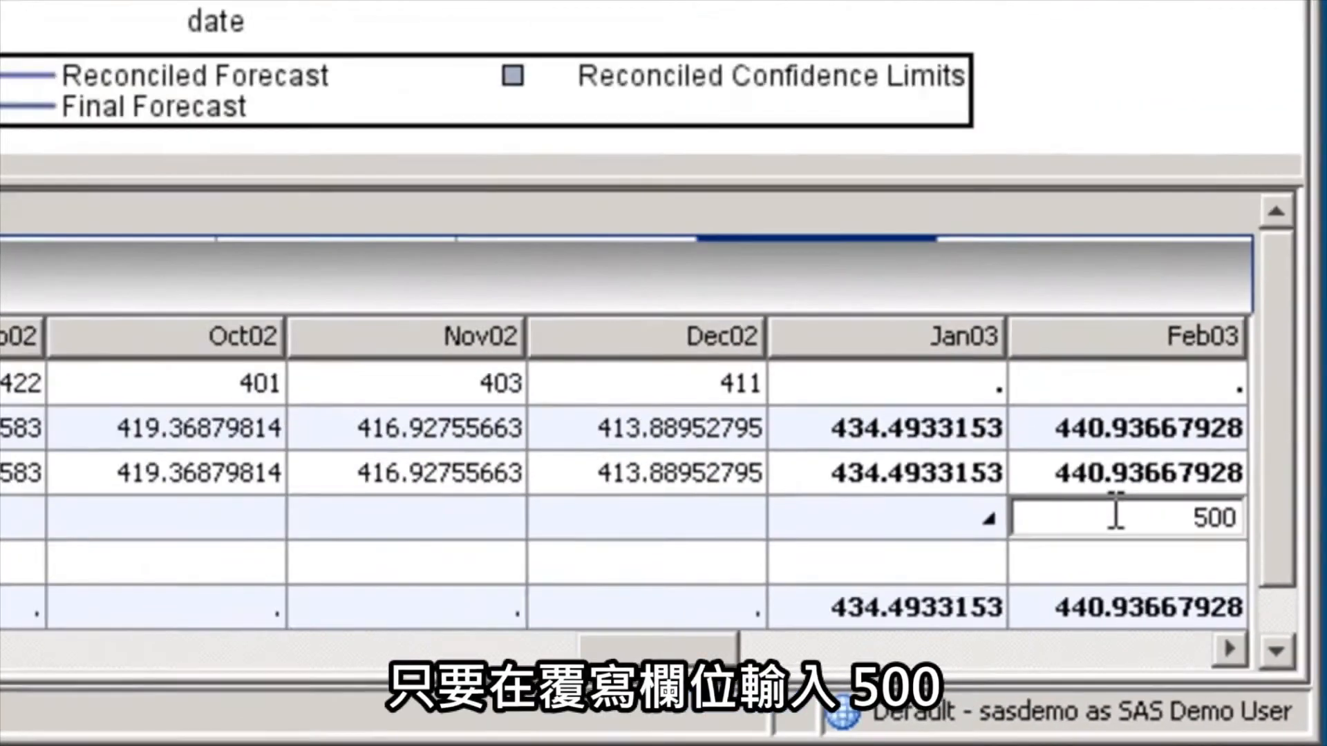
{"action": "key", "text": "Return"}
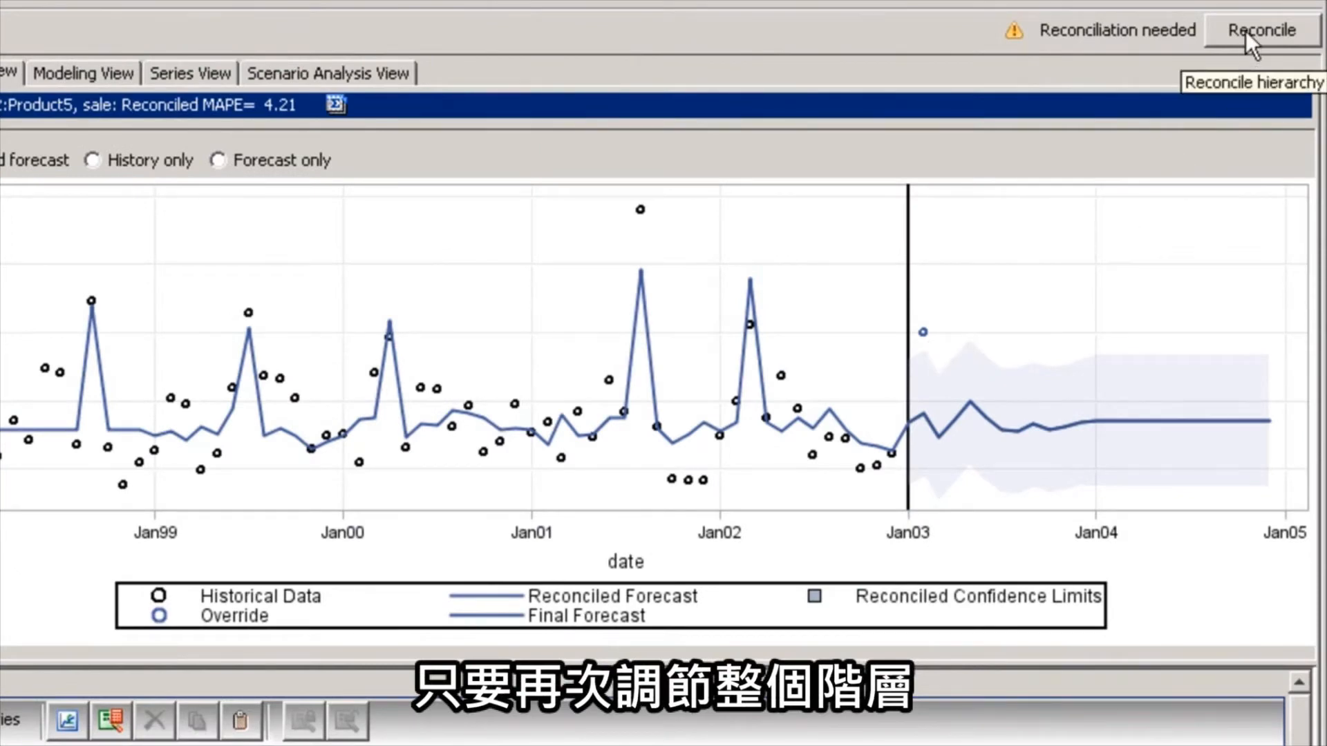
{"action": "left_click", "coordinate": [1245, 31]}
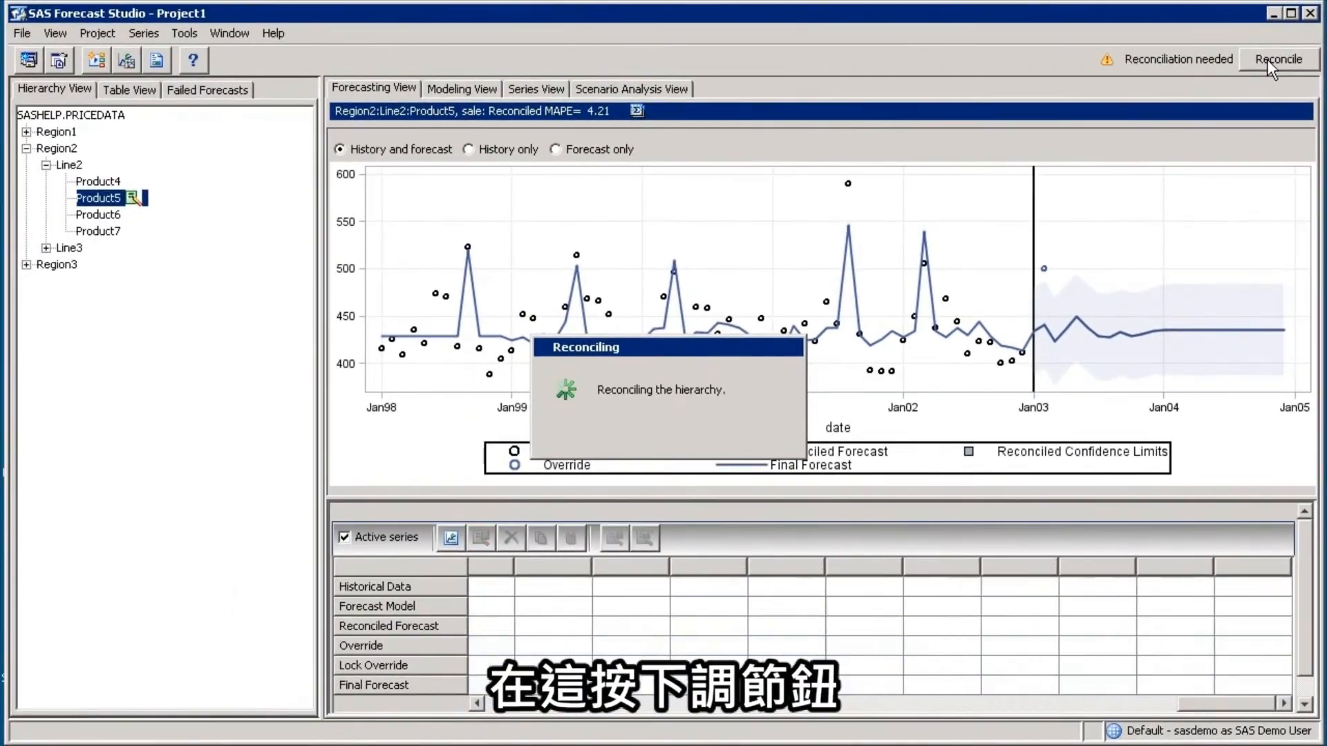
Display the forecasts for Line2 under Region2 and for the top-level SASHELP.PRICEDATA node to examine the override's effect
{"action": "left_click", "coordinate": [69, 170]}
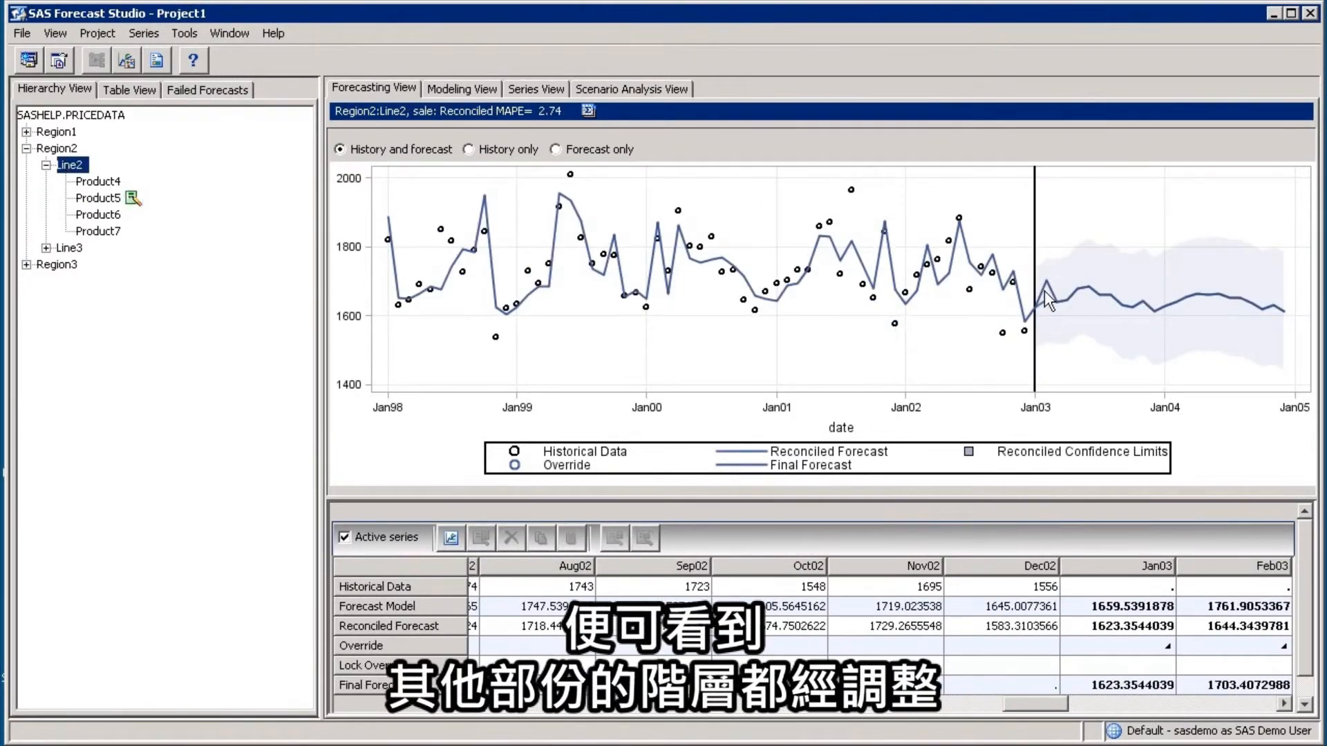
{"action": "left_click", "coordinate": [58, 115]}
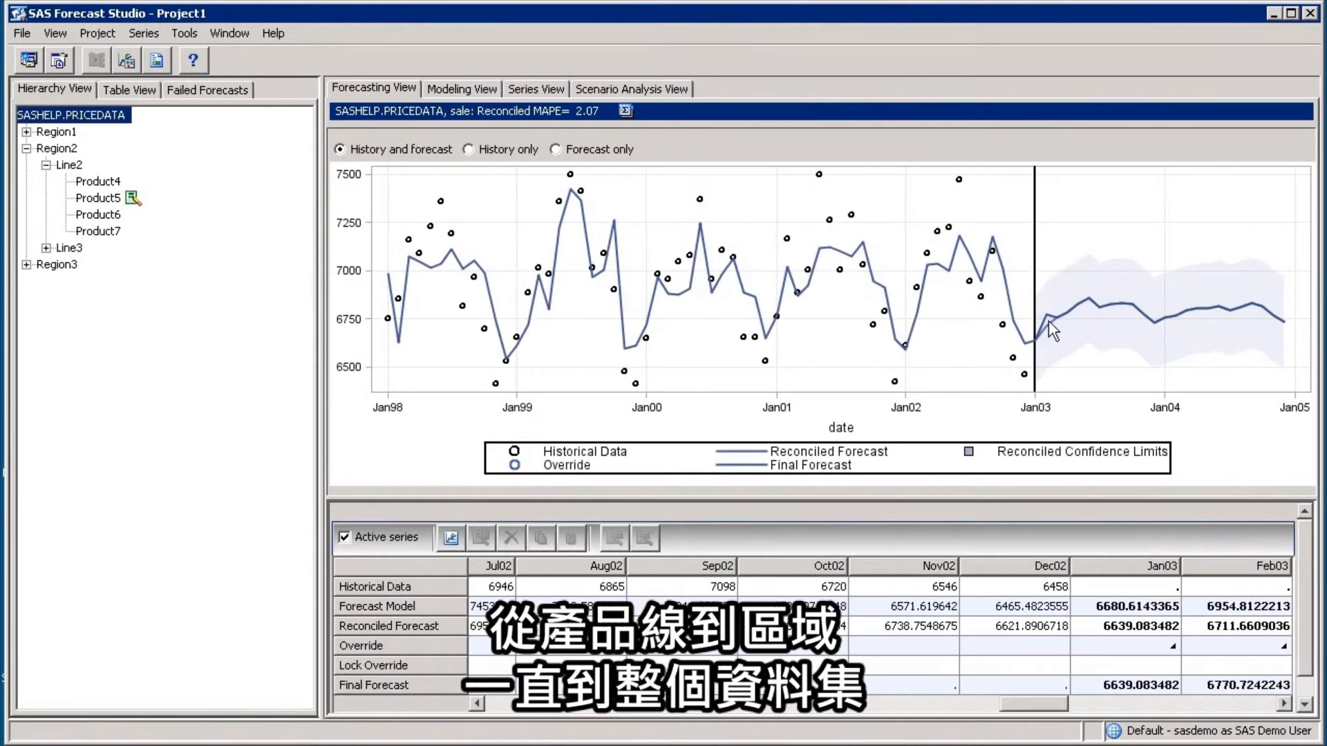